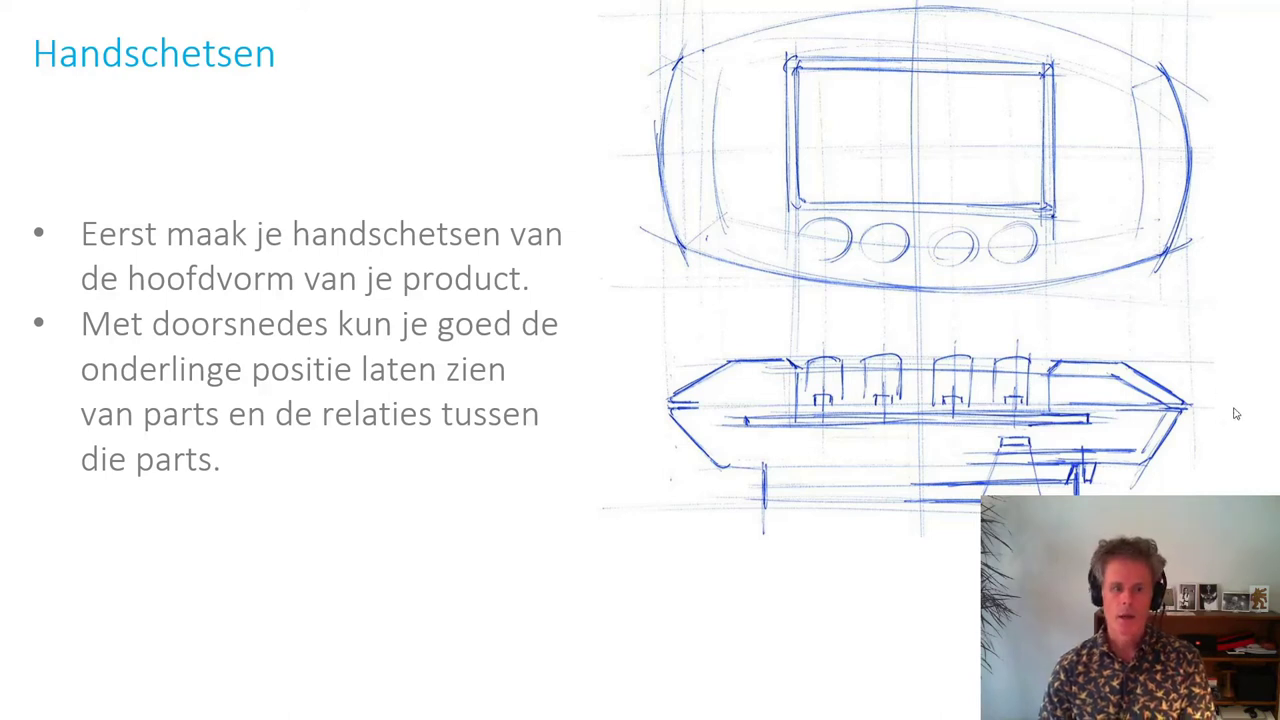
Advance the presentation to the 'Schets importeren in SW' slide.
{"action": "key", "text": "Right"}
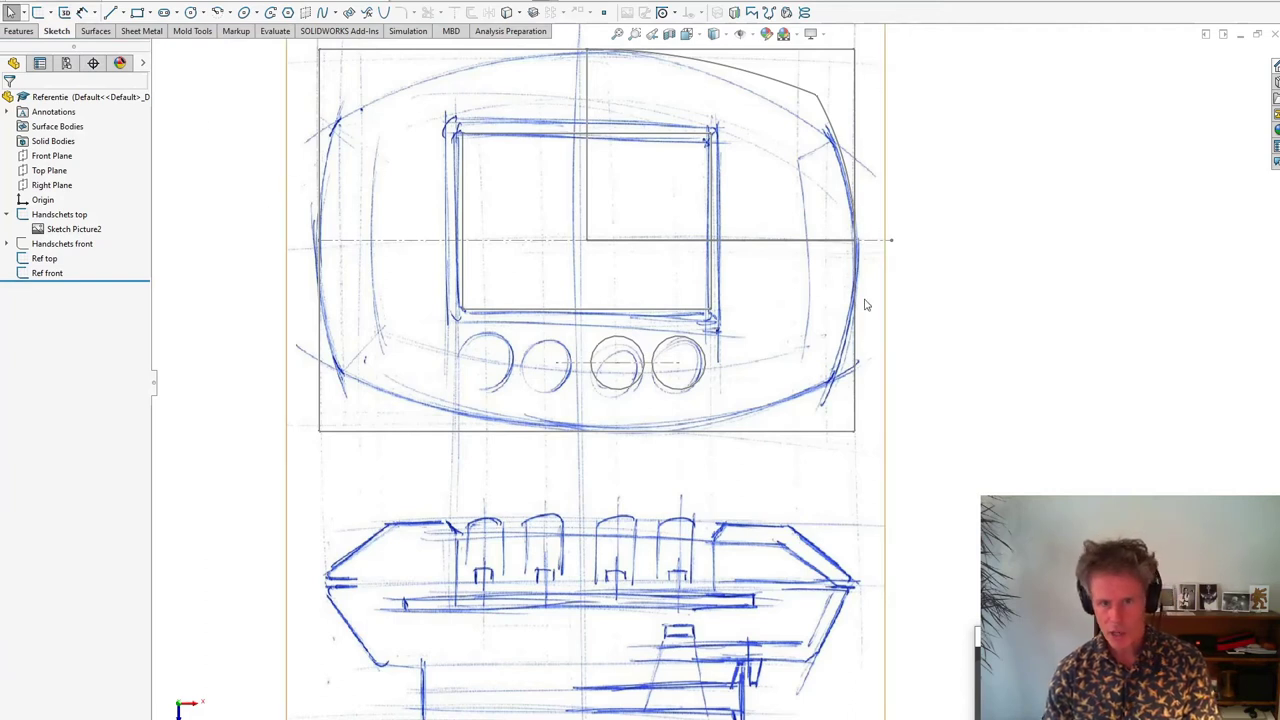
Hide the Handschets top sketch picture in the Referentie part.
{"action": "left_click", "coordinate": [58, 216]}
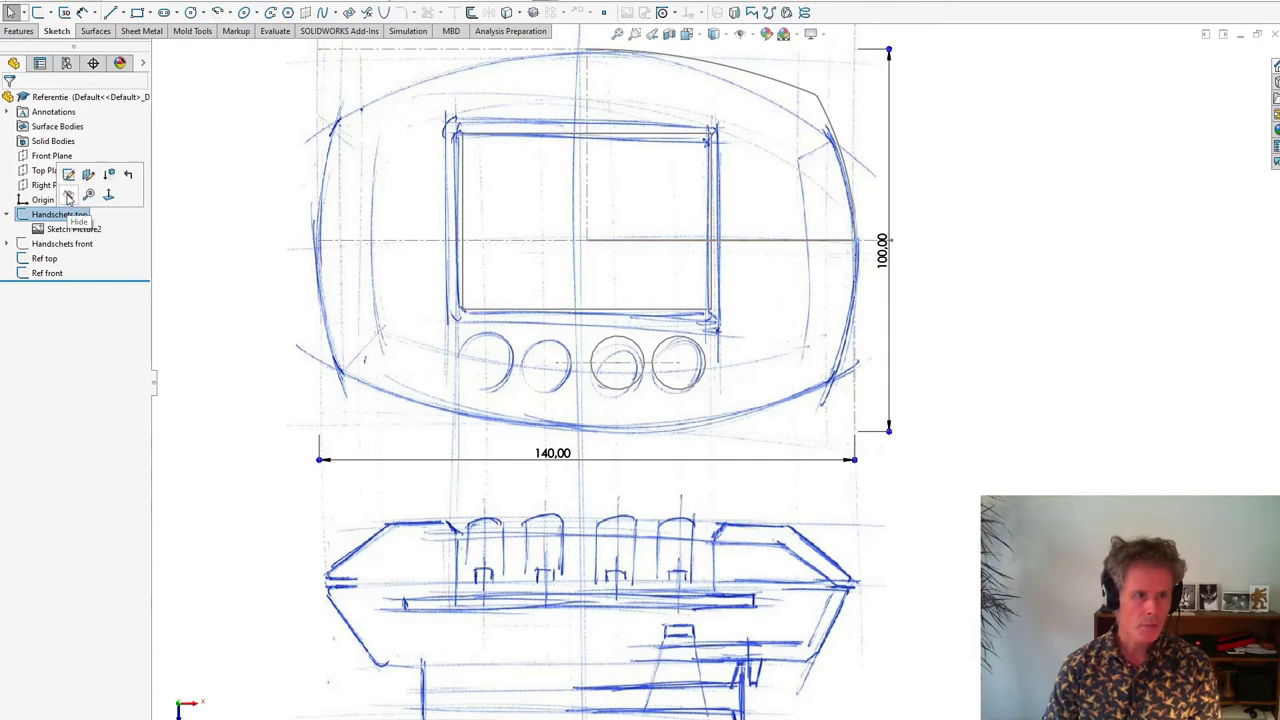
{"action": "left_click", "coordinate": [68, 197]}
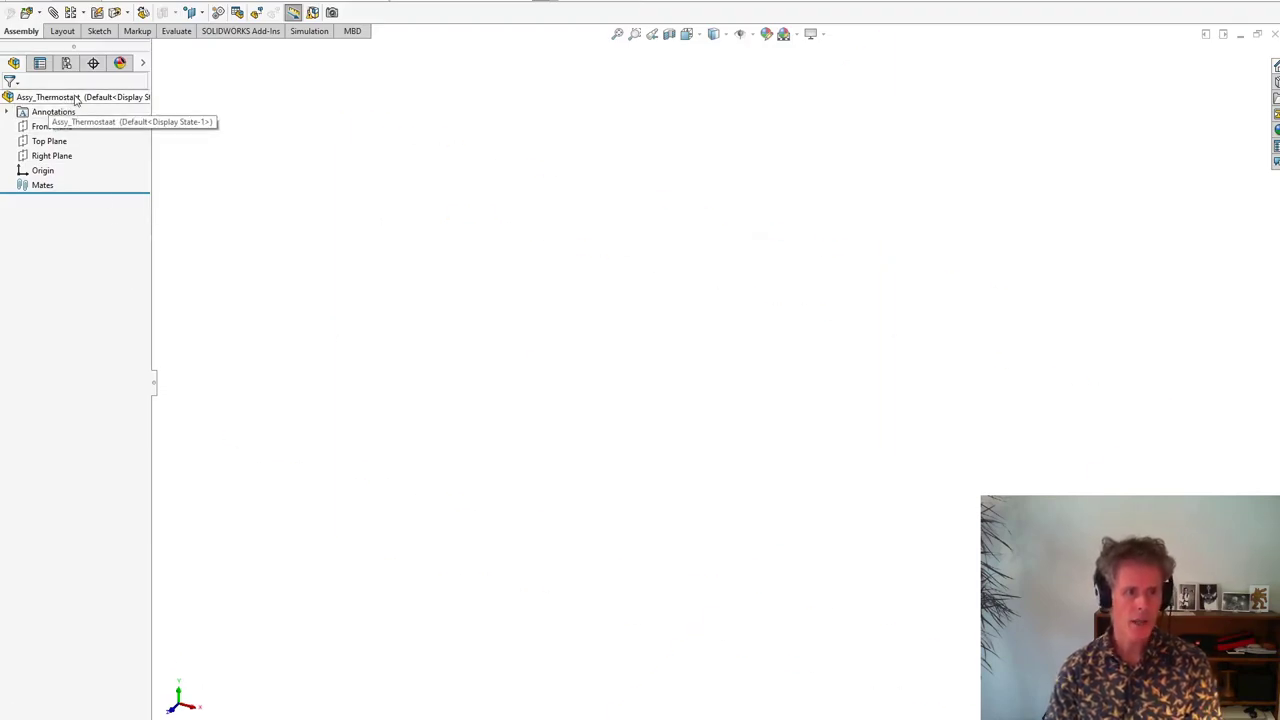
Insert the open Referentie part into Assy_Thermostaat as a fixed component at the origin.
{"action": "left_click", "coordinate": [207, 3]}
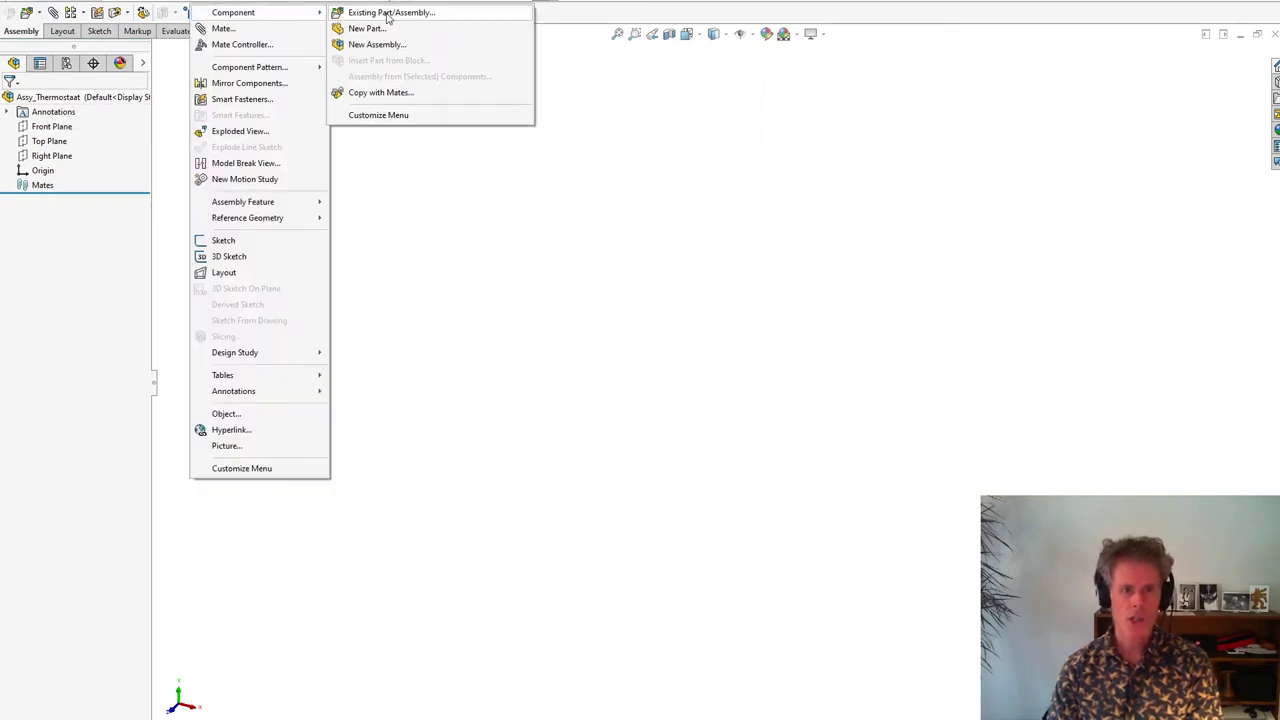
{"action": "left_click", "coordinate": [388, 14]}
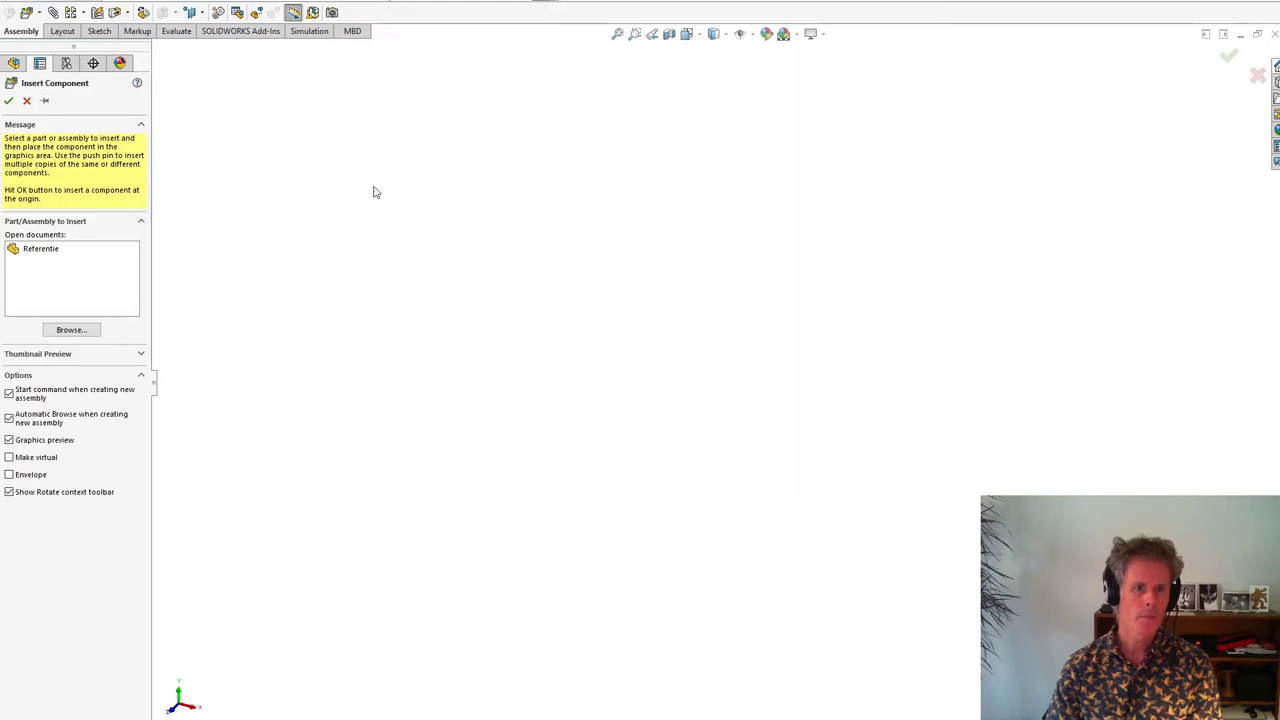
{"action": "left_click", "coordinate": [42, 250]}
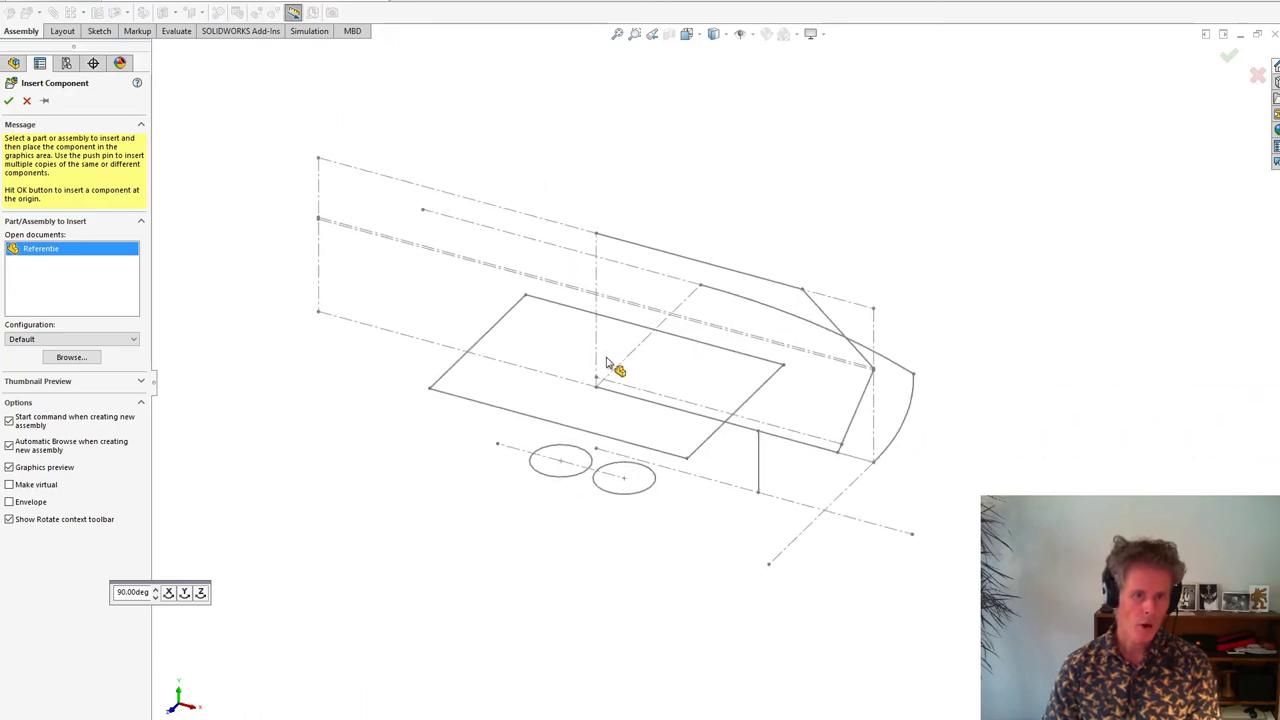
{"action": "left_click", "coordinate": [8, 103]}
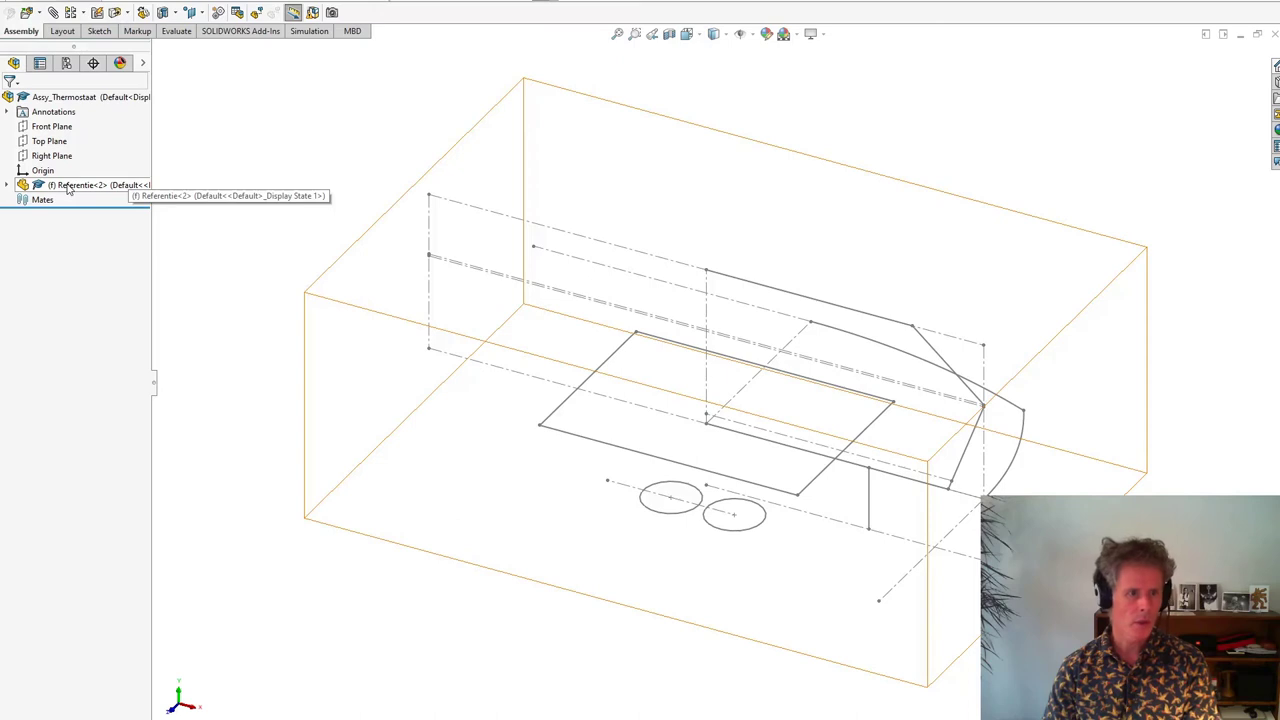
{"action": "right_click", "coordinate": [62, 188]}
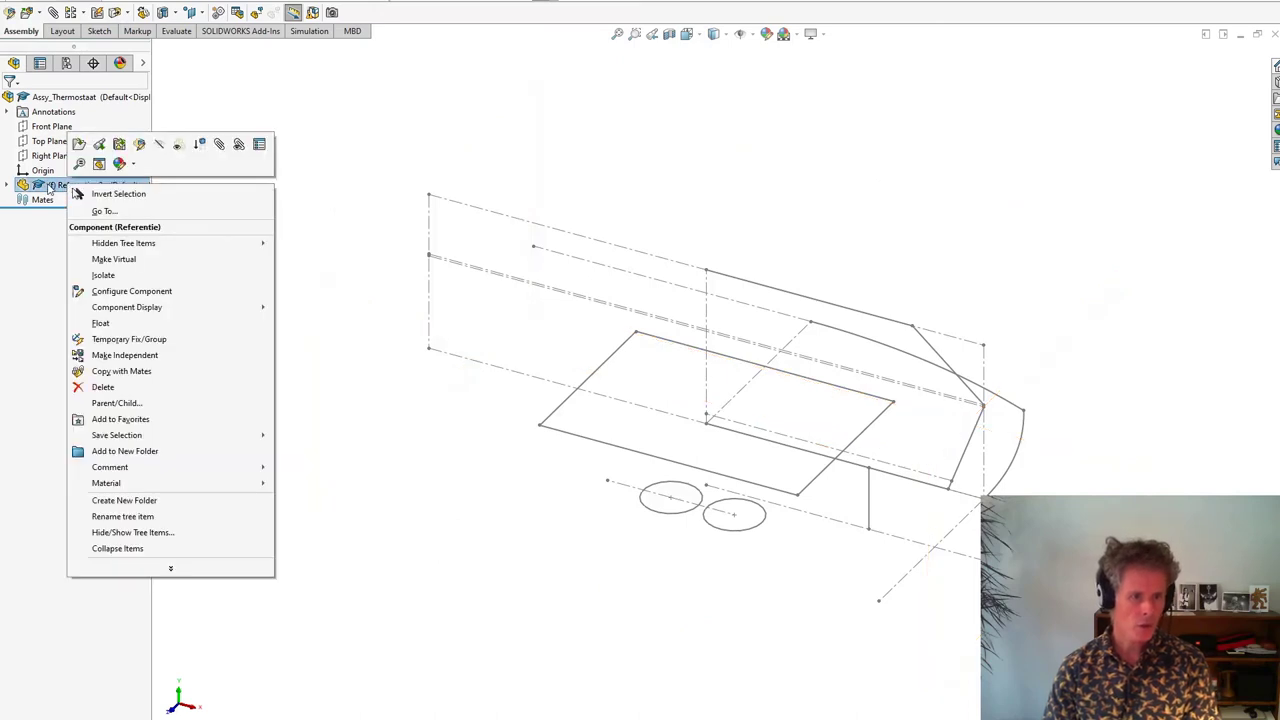
Tick Envelope in the Referentie component's properties and confirm.
{"action": "left_click", "coordinate": [259, 144]}
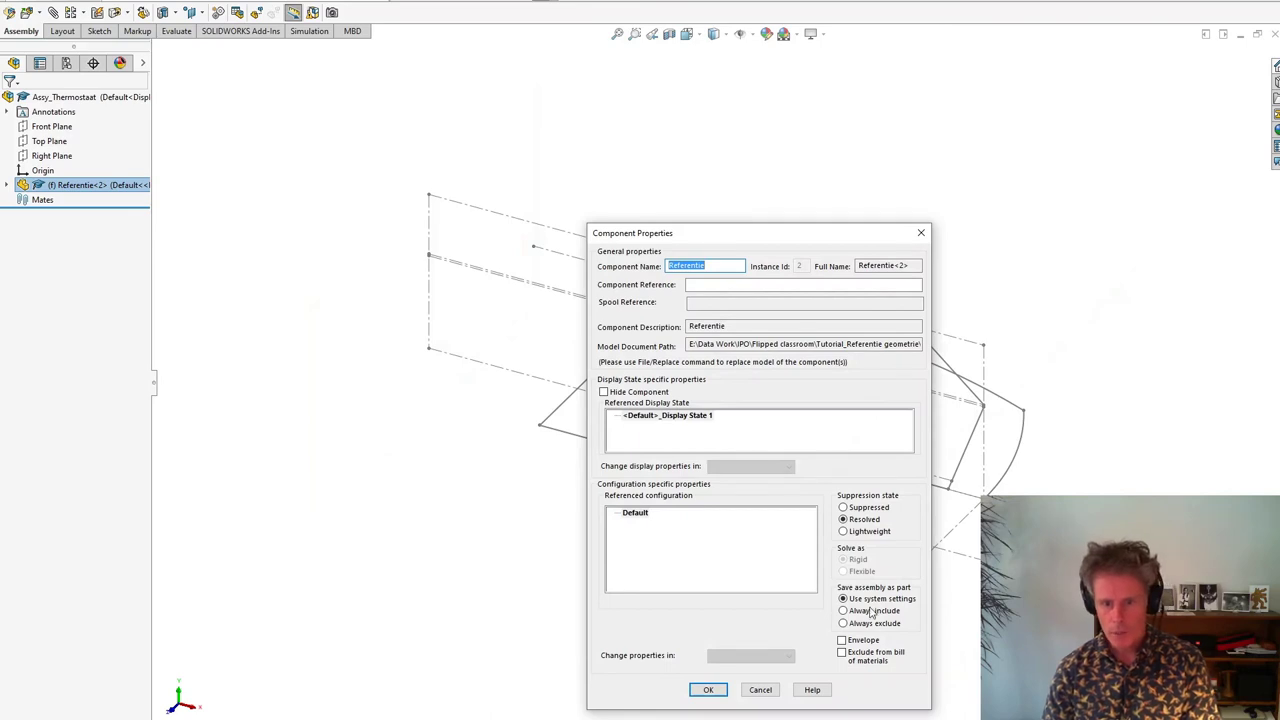
{"action": "left_click", "coordinate": [845, 641]}
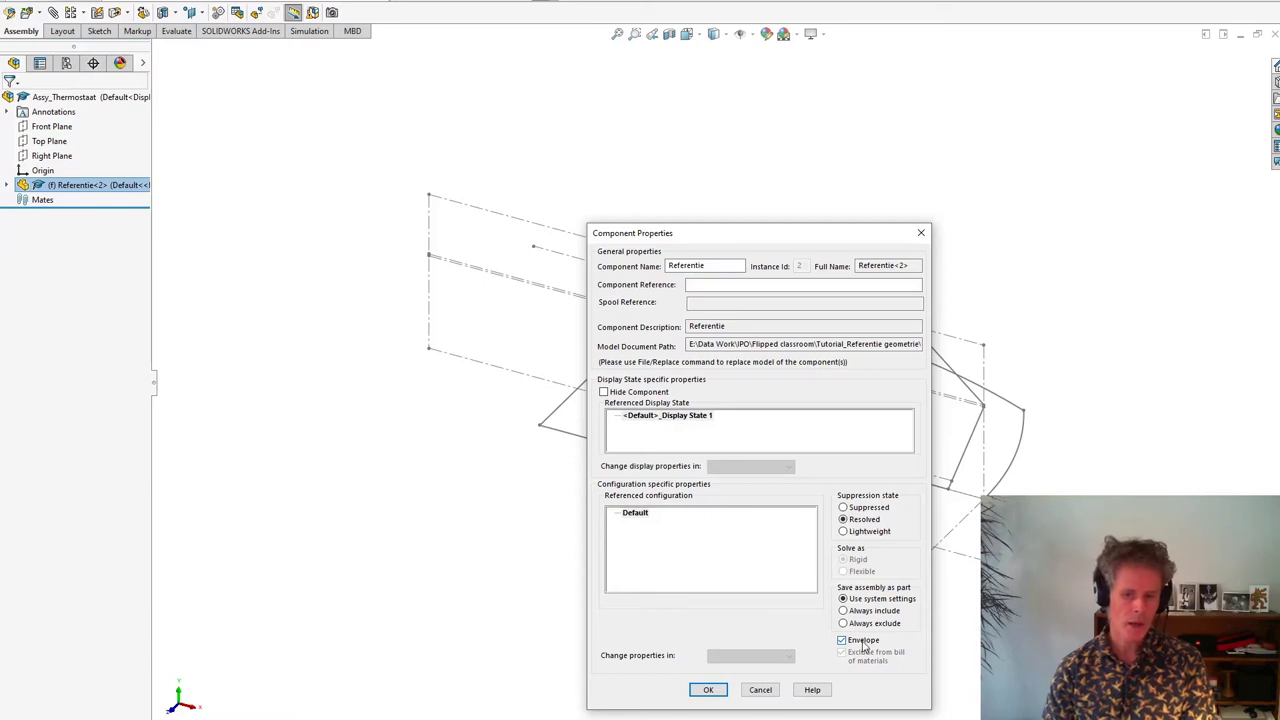
{"action": "left_click", "coordinate": [708, 690]}
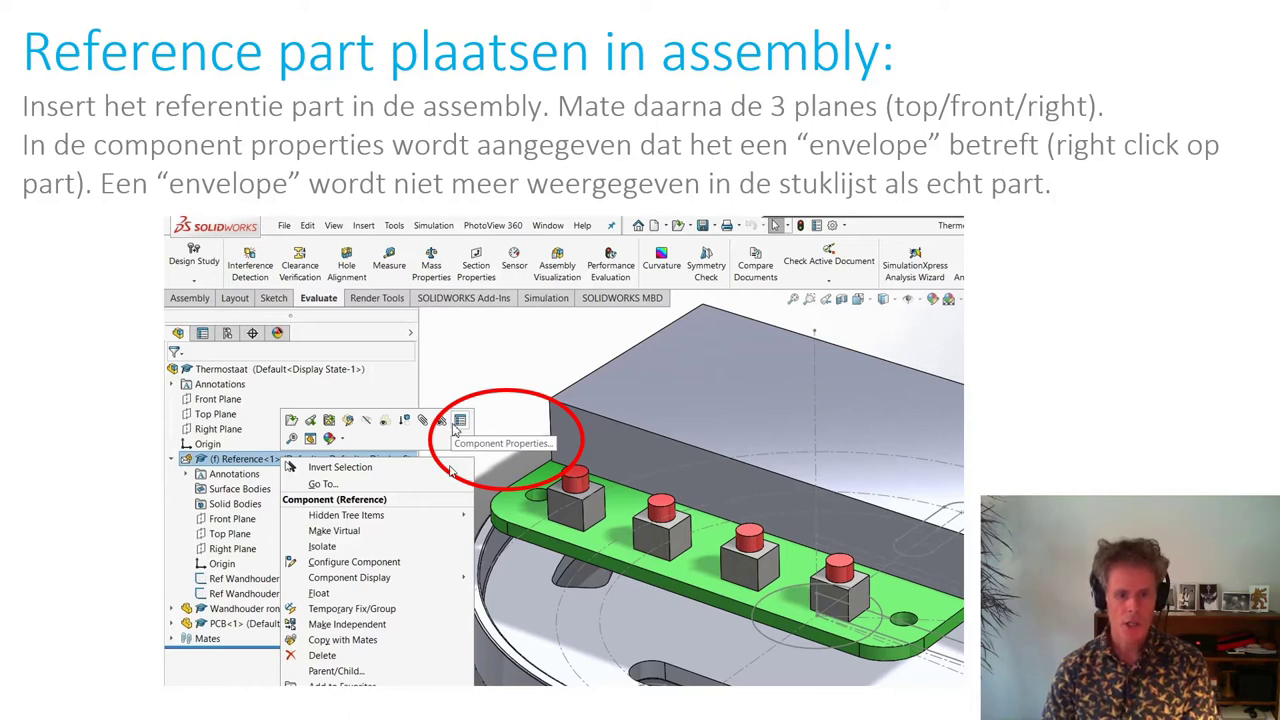
Advance past the envelope-setting slide to the 'Stap 3' title slide.
{"action": "left_click", "coordinate": [1116, 363]}
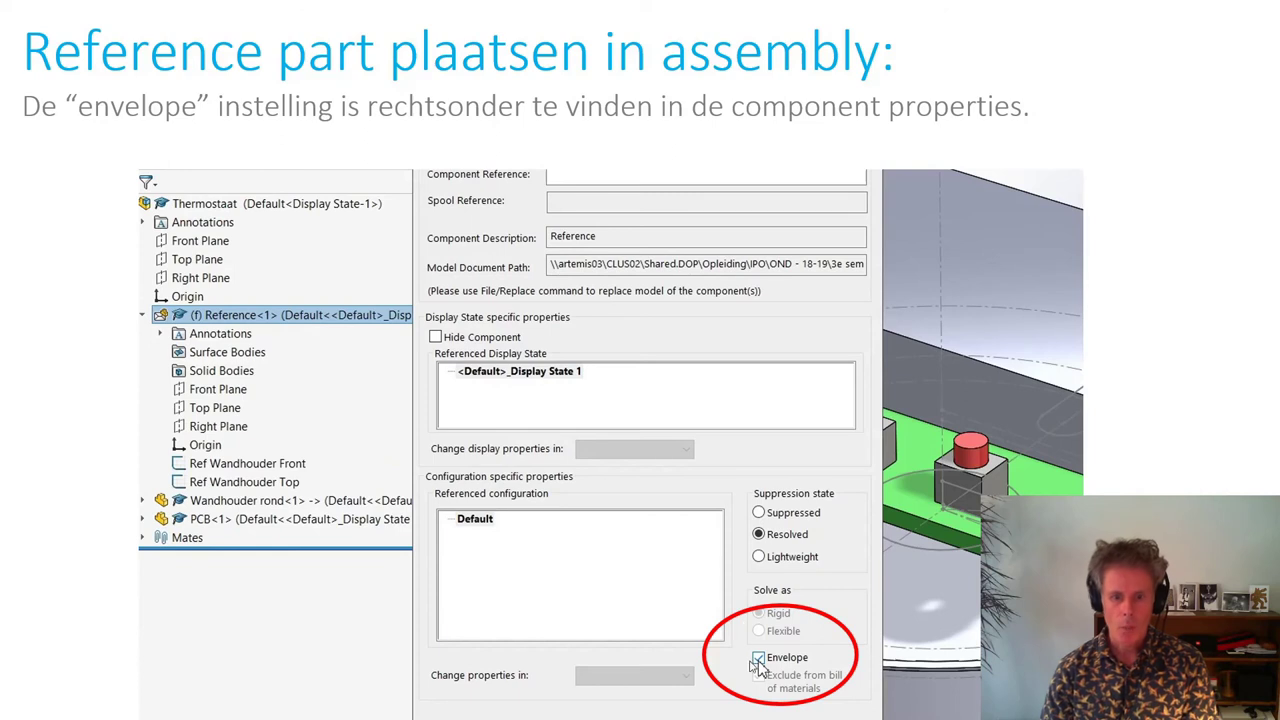
{"action": "left_click", "coordinate": [1238, 416]}
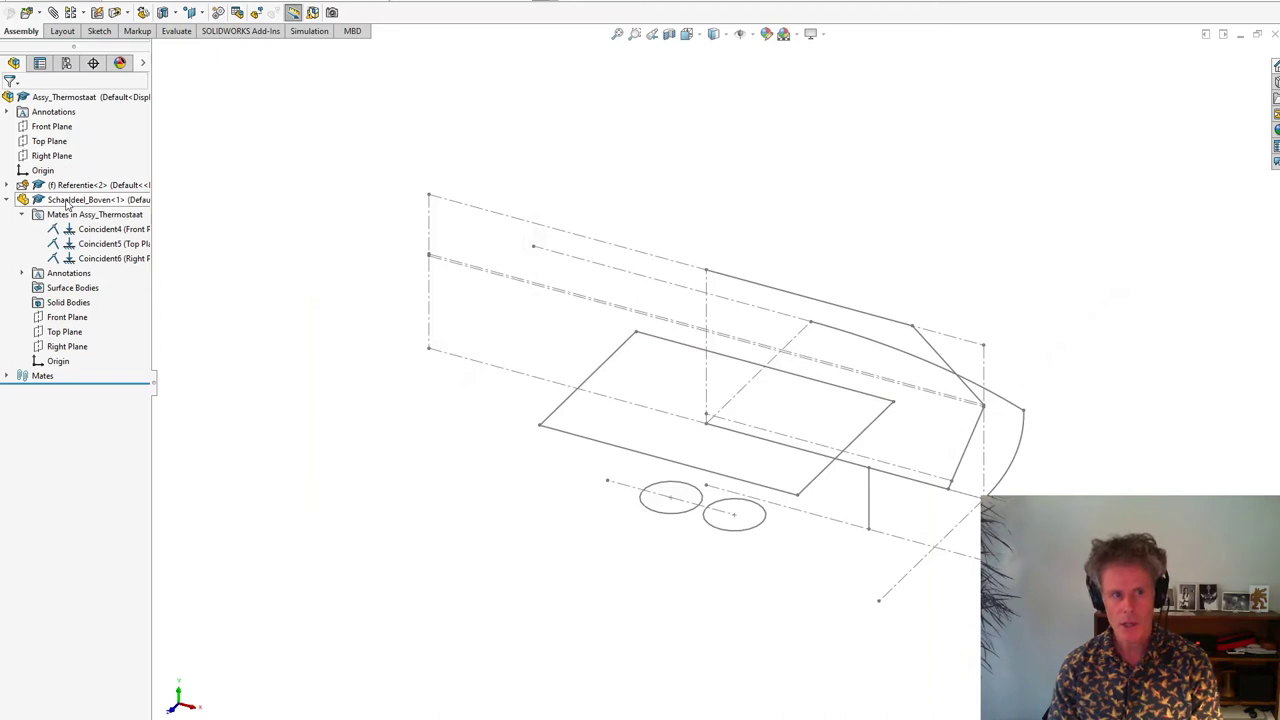
Open Schaaldeel_Boven from the assembly and start an Insert Part of Referentie.
{"action": "left_click", "coordinate": [67, 201]}
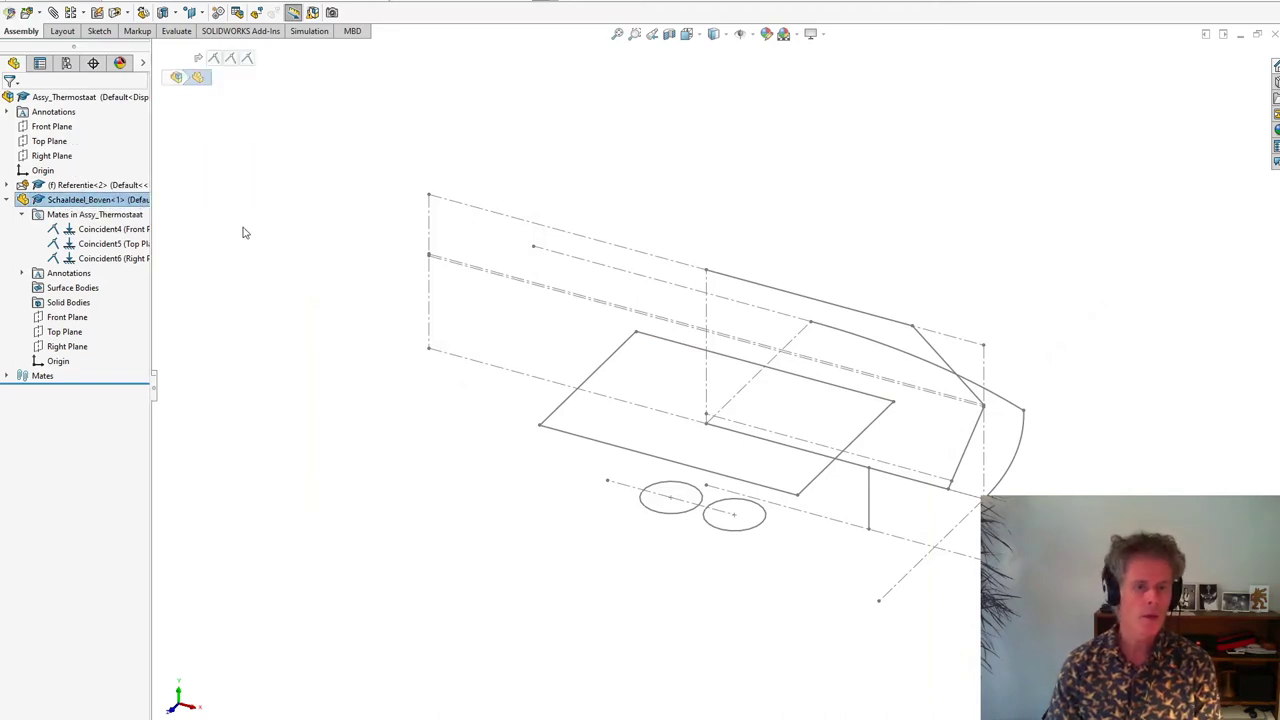
{"action": "left_click", "coordinate": [202, 5]}
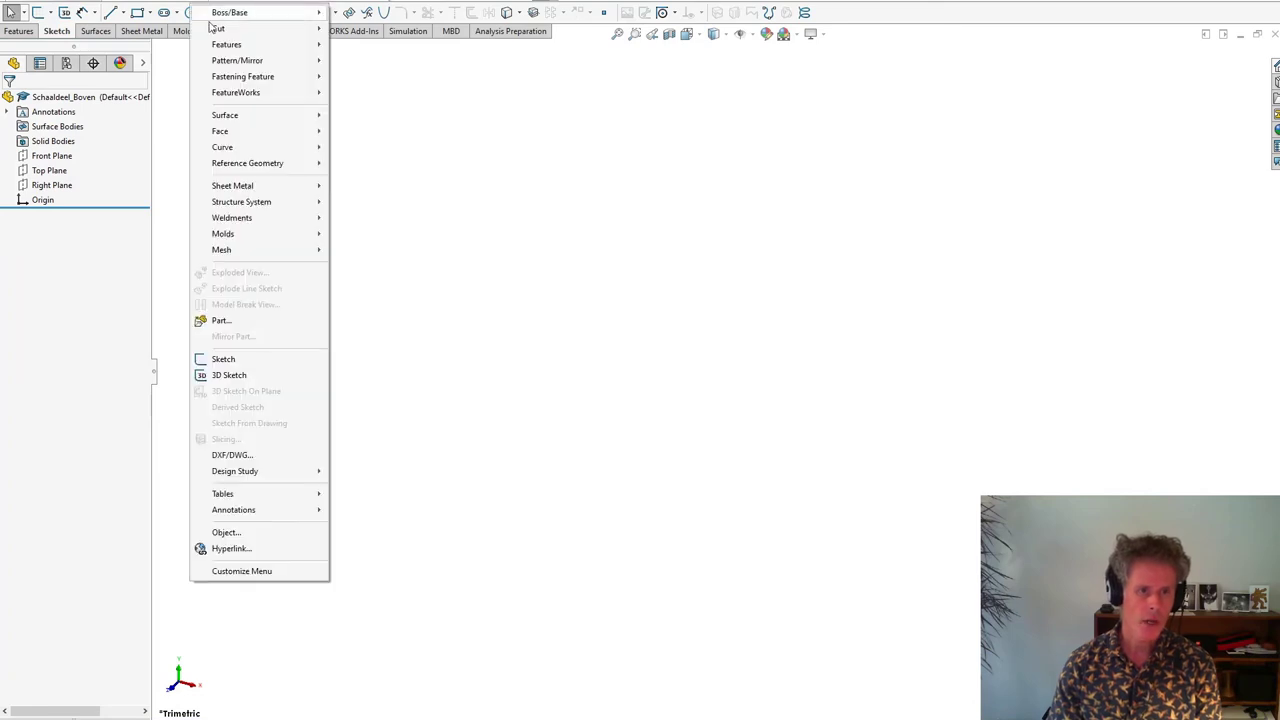
{"action": "left_click", "coordinate": [222, 320]}
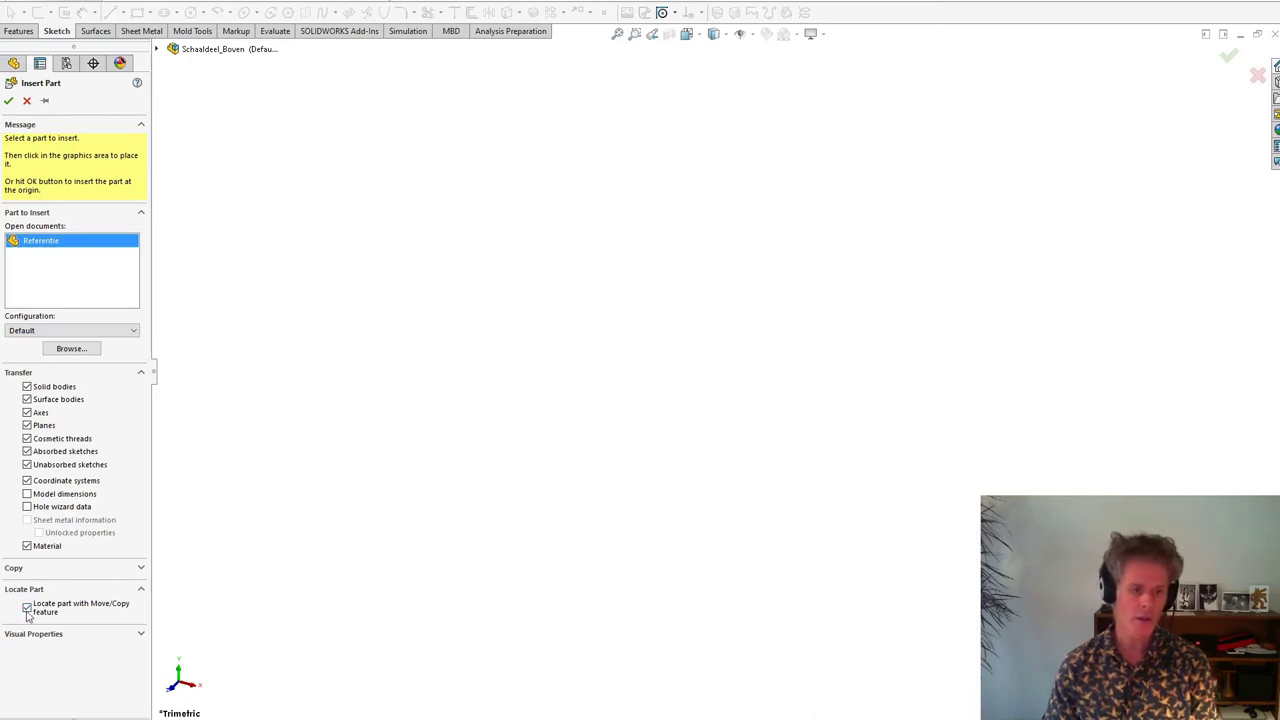
Place Referentie at the origin and mate Front Plane-Referentie coincident with the part's Front Plane.
{"action": "left_click", "coordinate": [8, 100]}
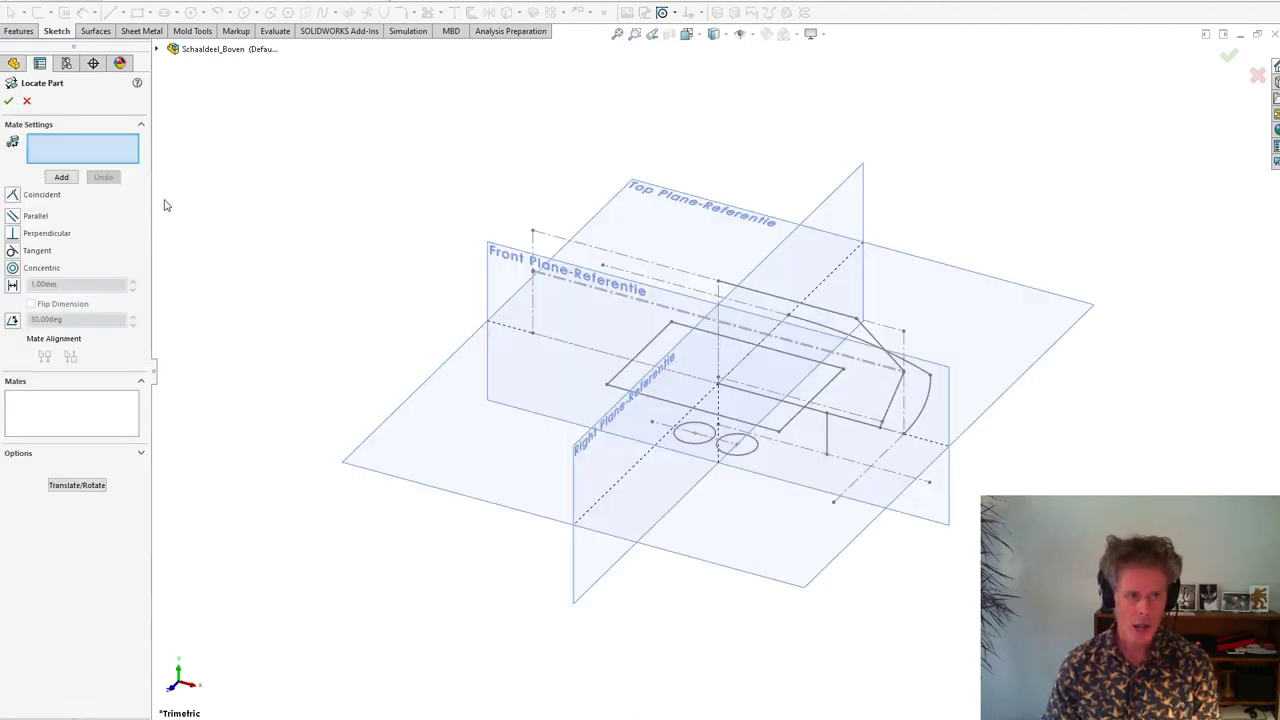
{"action": "left_click", "coordinate": [157, 51]}
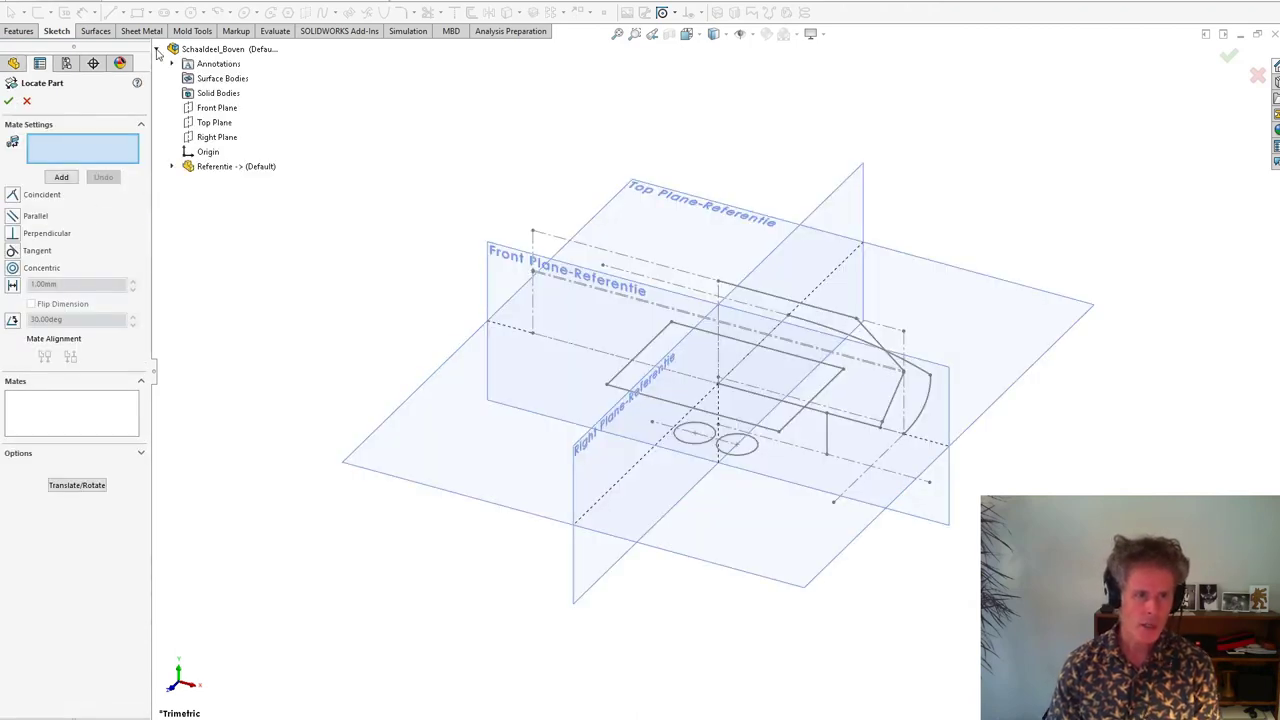
{"action": "left_click", "coordinate": [172, 167]}
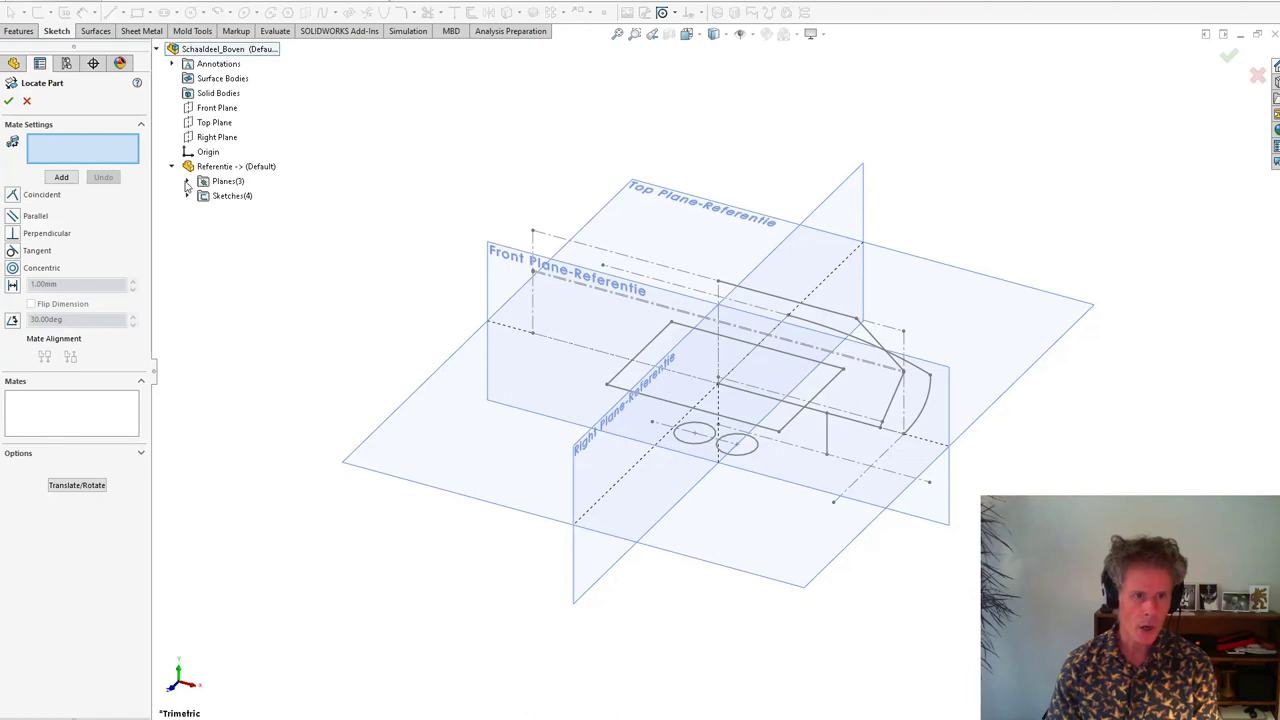
{"action": "left_click", "coordinate": [187, 182]}
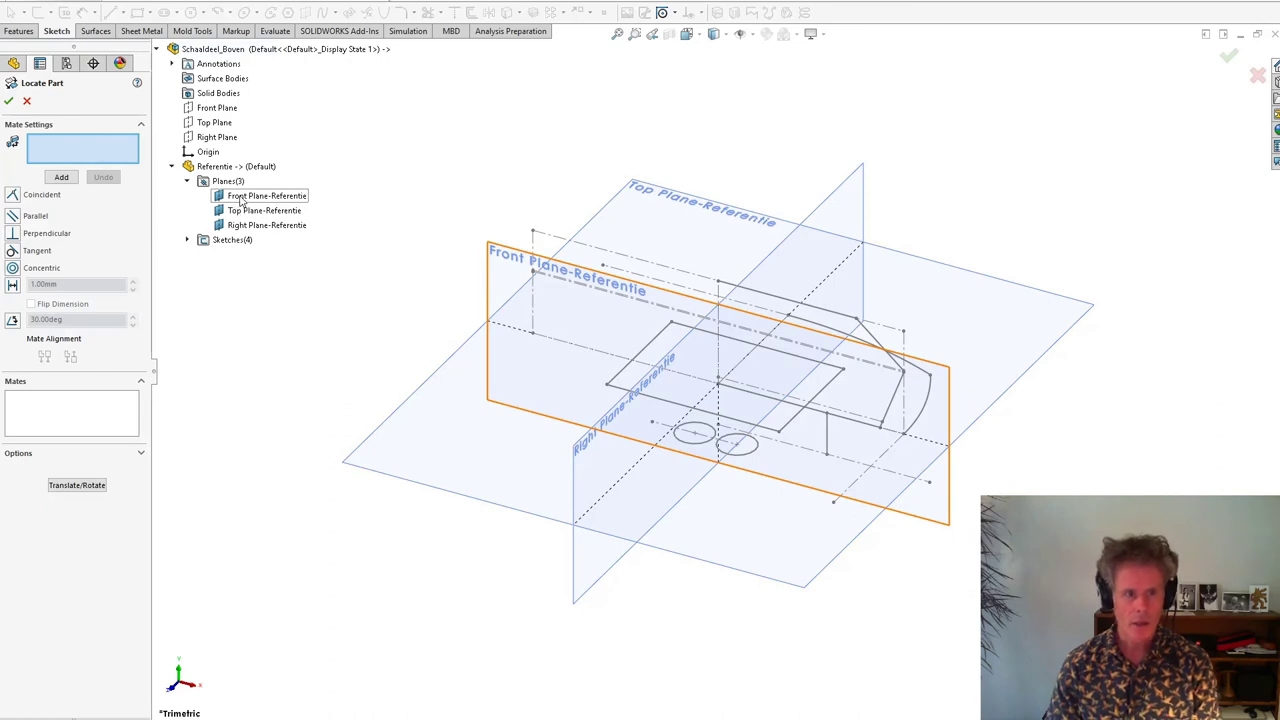
{"action": "left_click", "coordinate": [241, 198]}
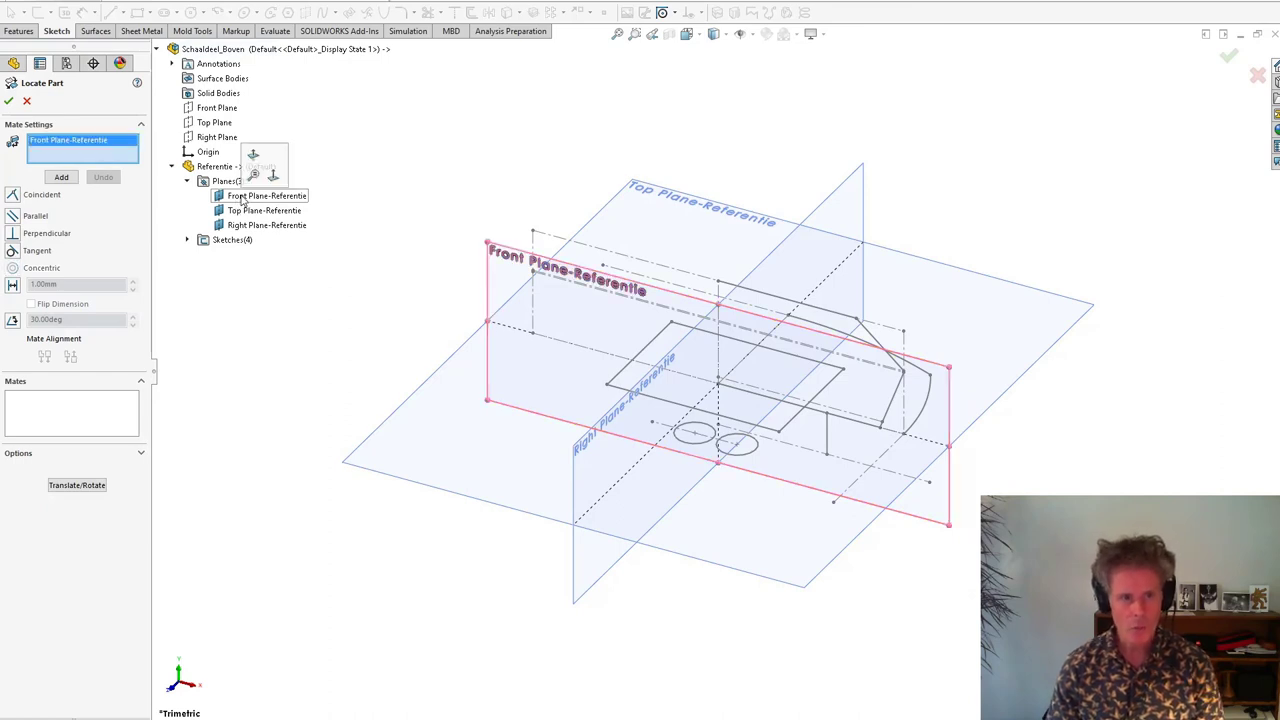
{"action": "left_click", "coordinate": [215, 112]}
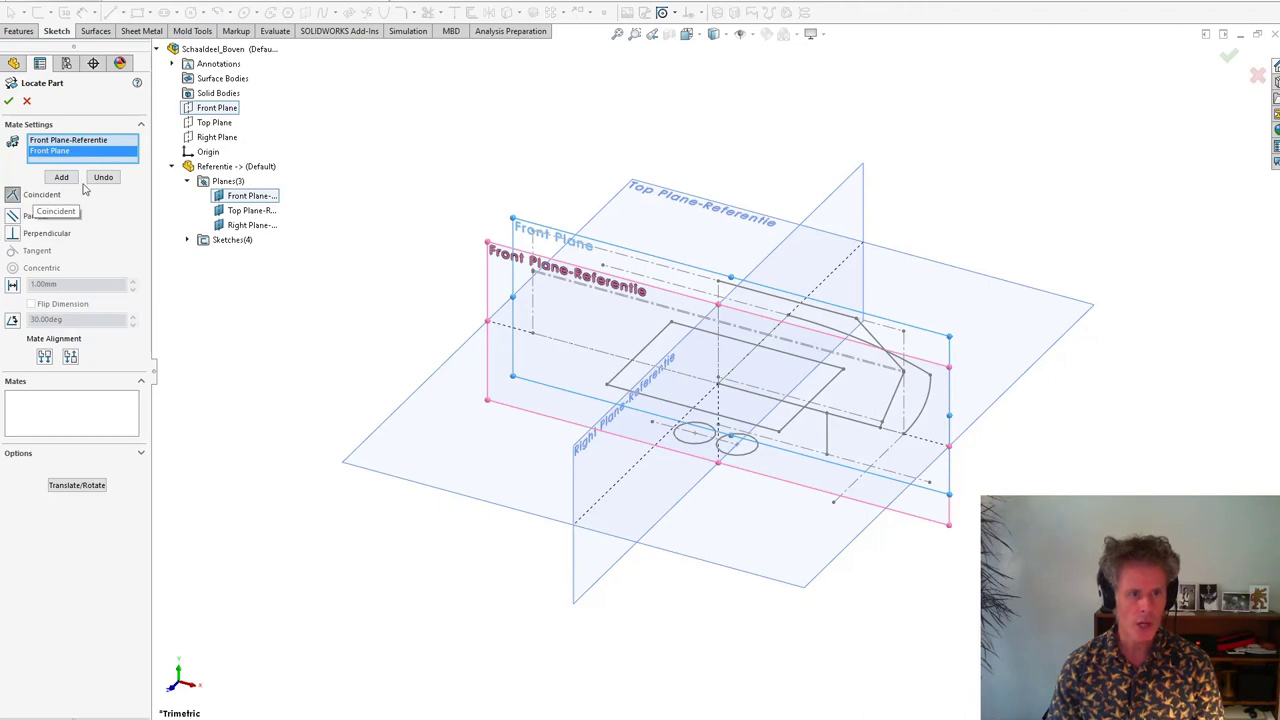
{"action": "left_click", "coordinate": [62, 178]}
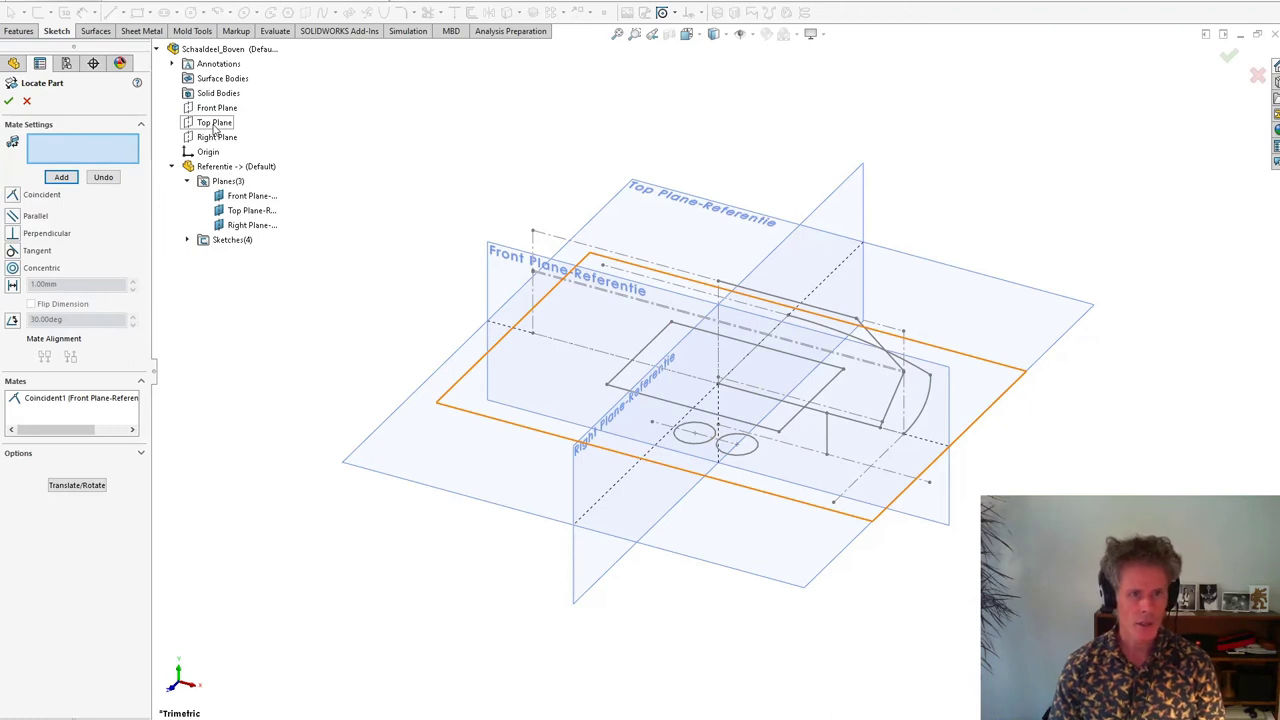
Add coincident mates for the Top and Right Planes and confirm the placement.
{"action": "left_click", "coordinate": [214, 125]}
{"action": "left_click", "coordinate": [251, 213]}
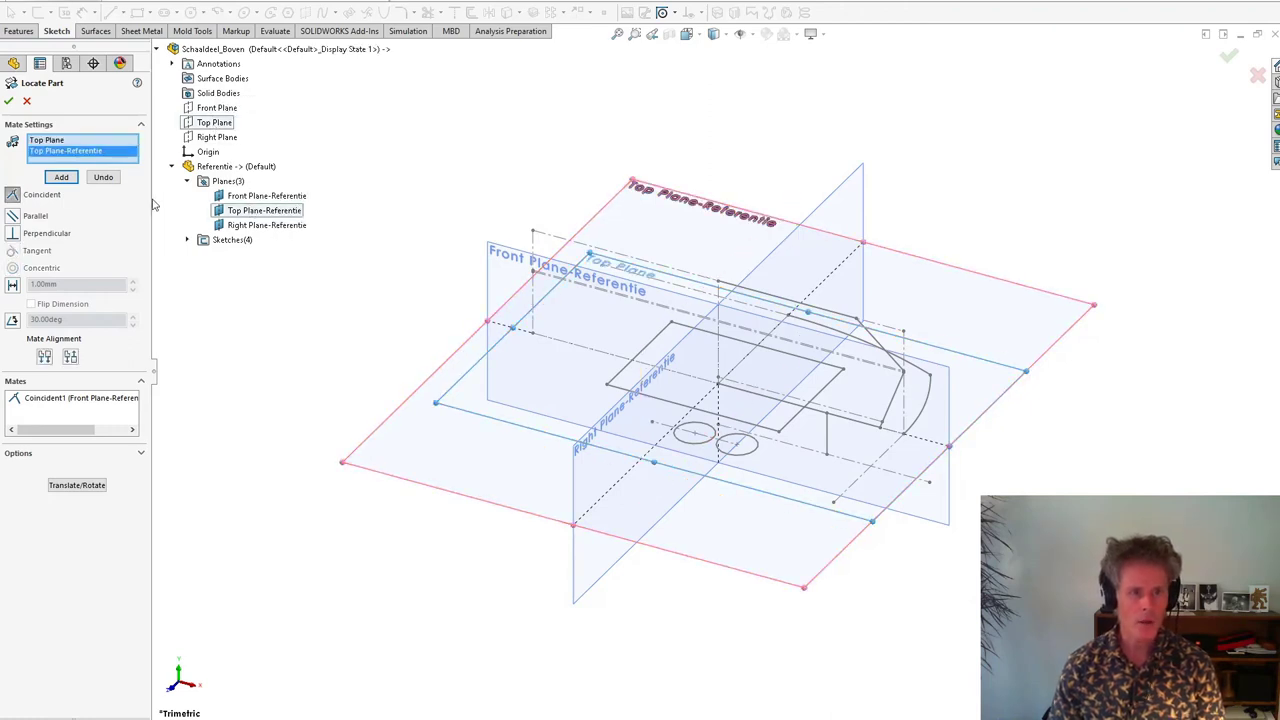
{"action": "left_click", "coordinate": [61, 177]}
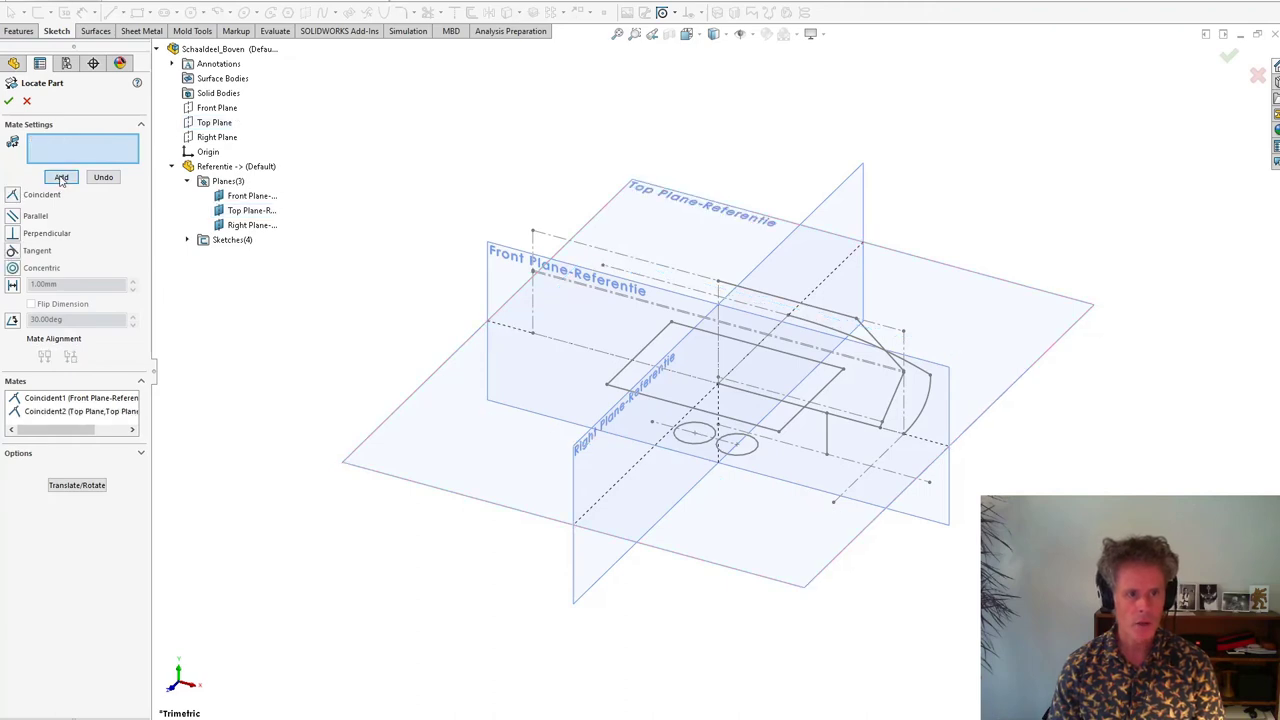
{"action": "left_click", "coordinate": [247, 225]}
{"action": "left_click", "coordinate": [219, 139]}
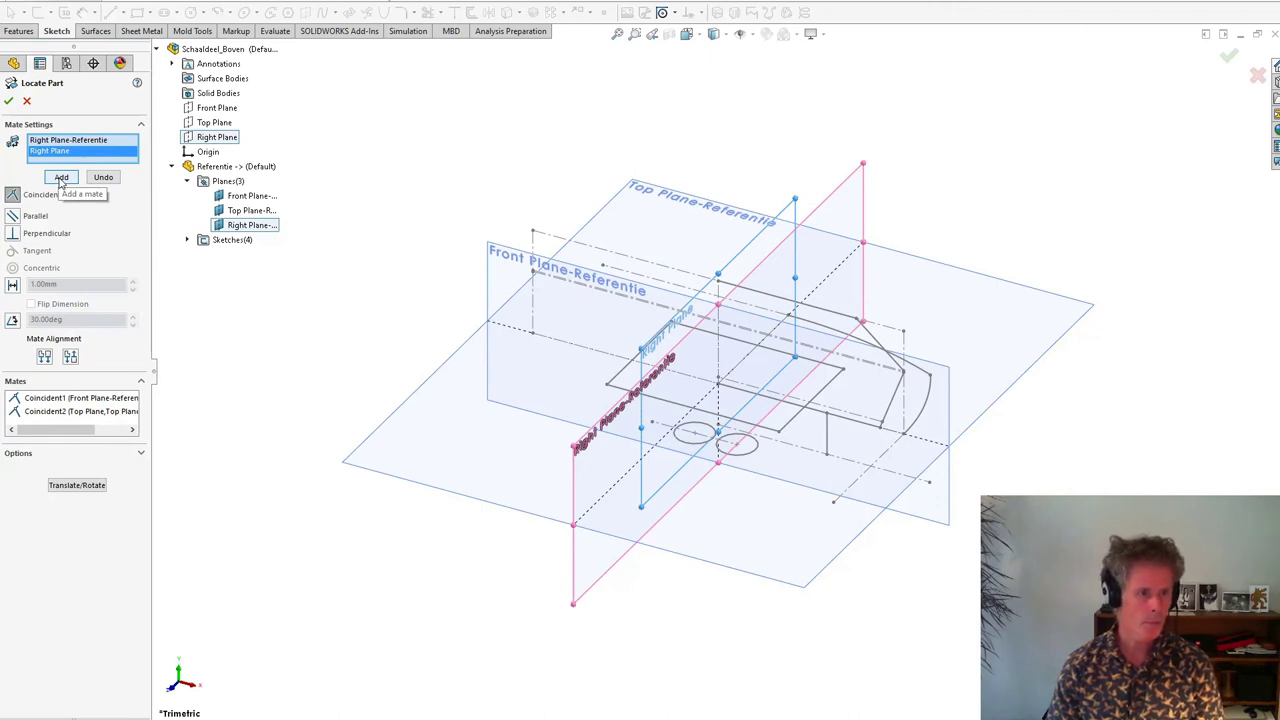
{"action": "left_click", "coordinate": [61, 177]}
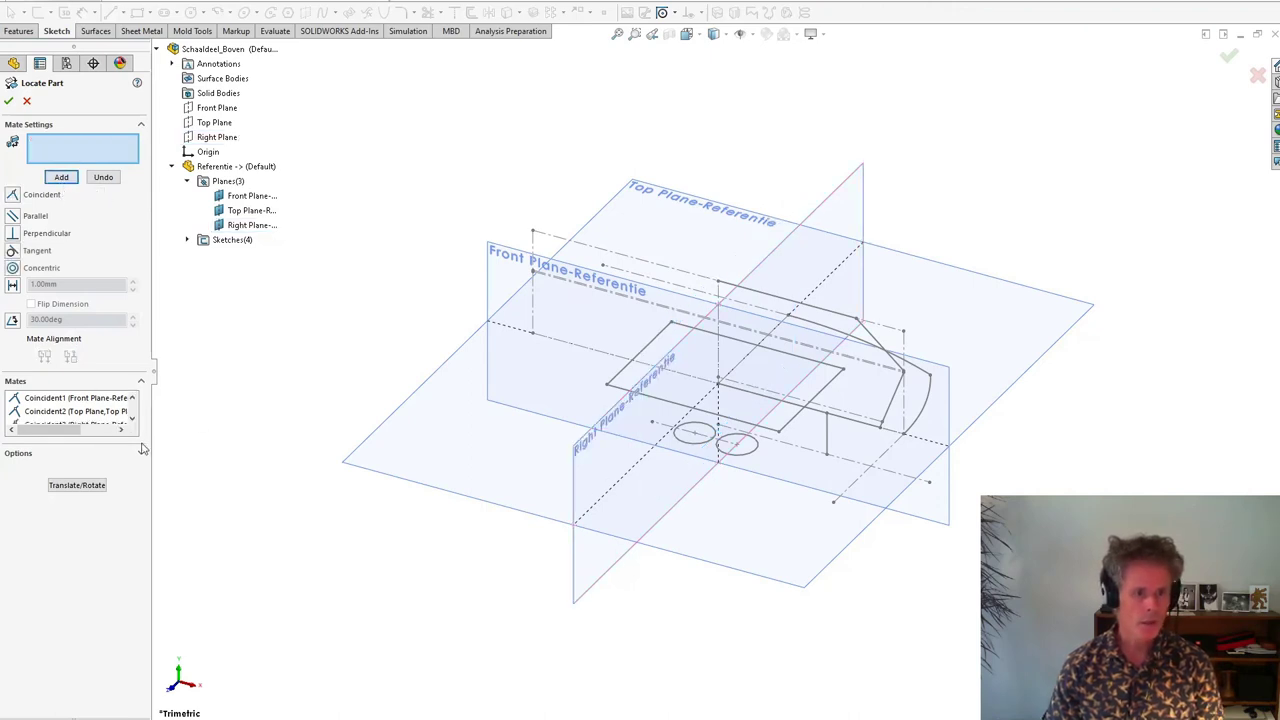
{"action": "left_click", "coordinate": [9, 102]}
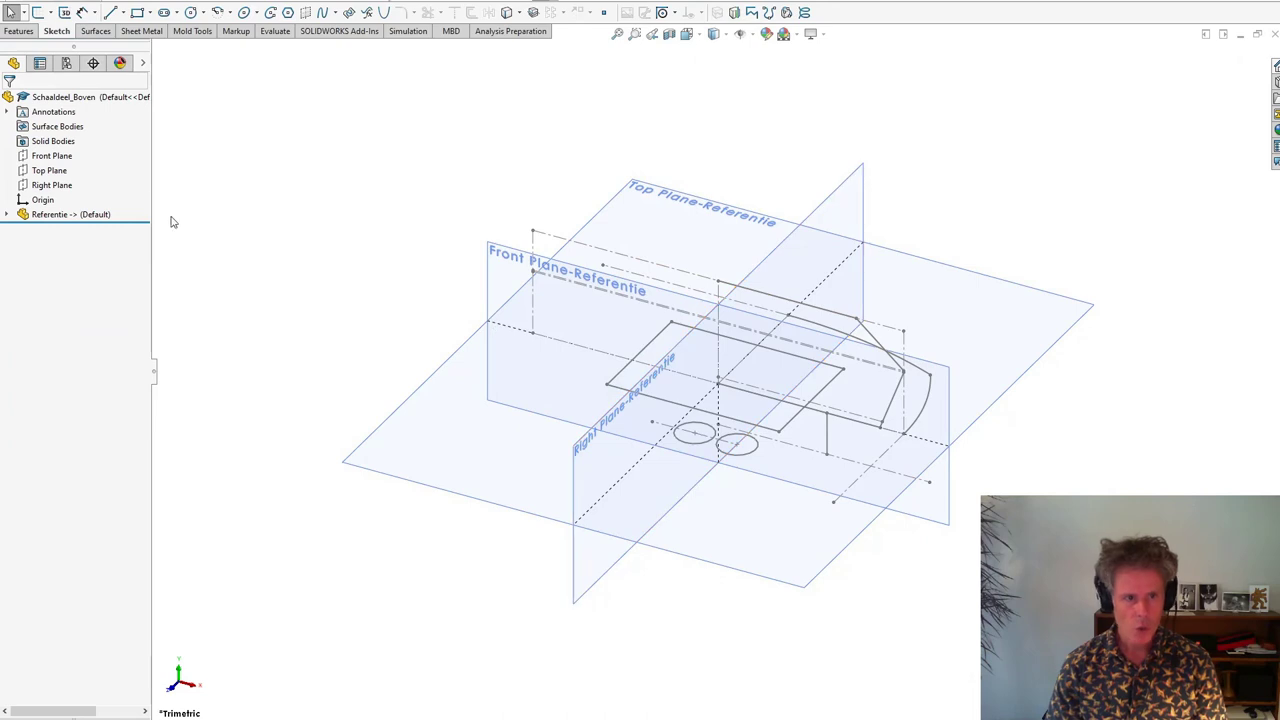
Hide the three Referentie planes in the Schaaldeel_Boven tree.
{"action": "left_click", "coordinate": [8, 216]}
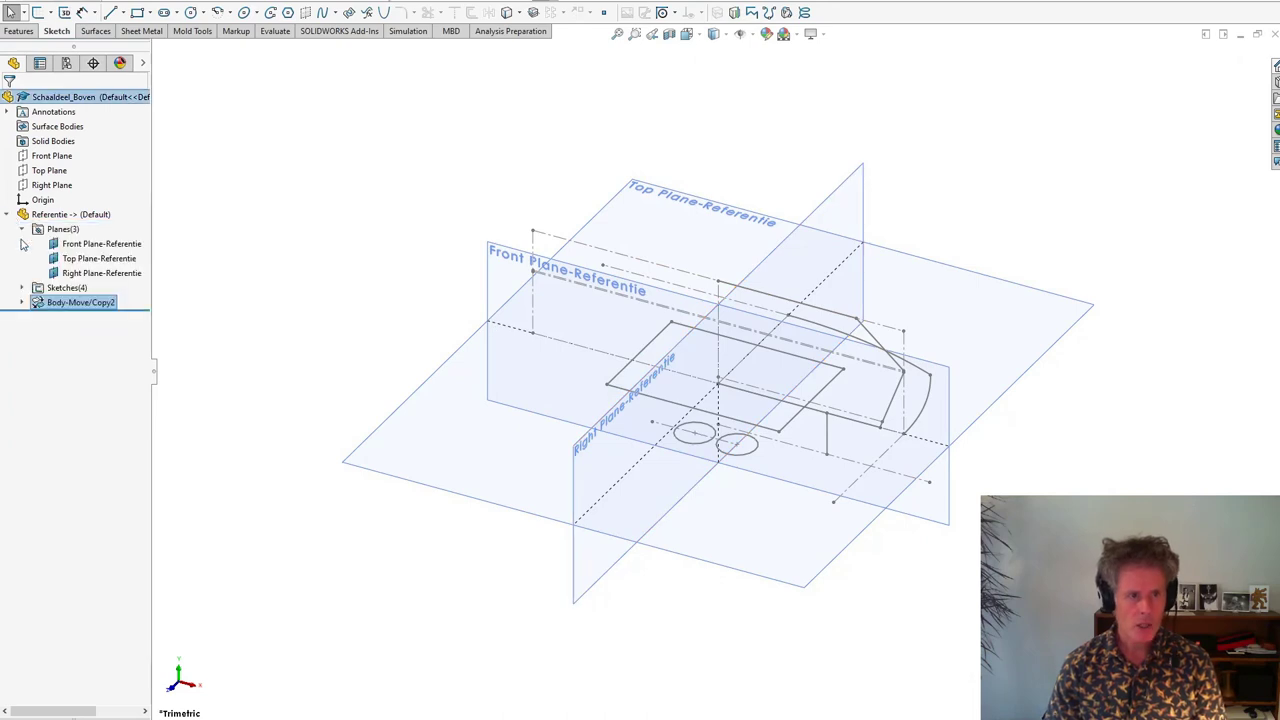
{"action": "left_click", "coordinate": [86, 245]}
{"action": "left_click", "coordinate": [84, 273]}
{"action": "left_click", "coordinate": [90, 244], "text": "shift"}
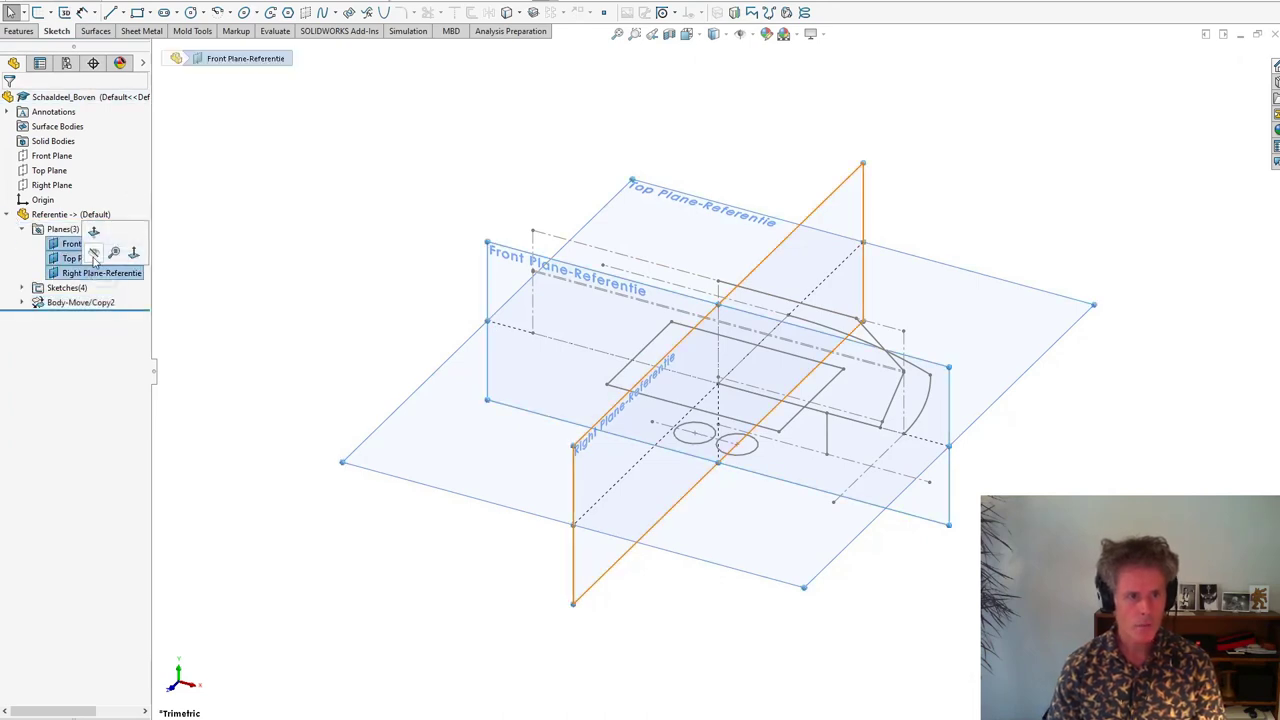
{"action": "left_click", "coordinate": [108, 258]}
Inspect the Ref top and Ref front sketches, then select the Front Plane for reference geometry.
{"action": "left_click", "coordinate": [22, 288]}
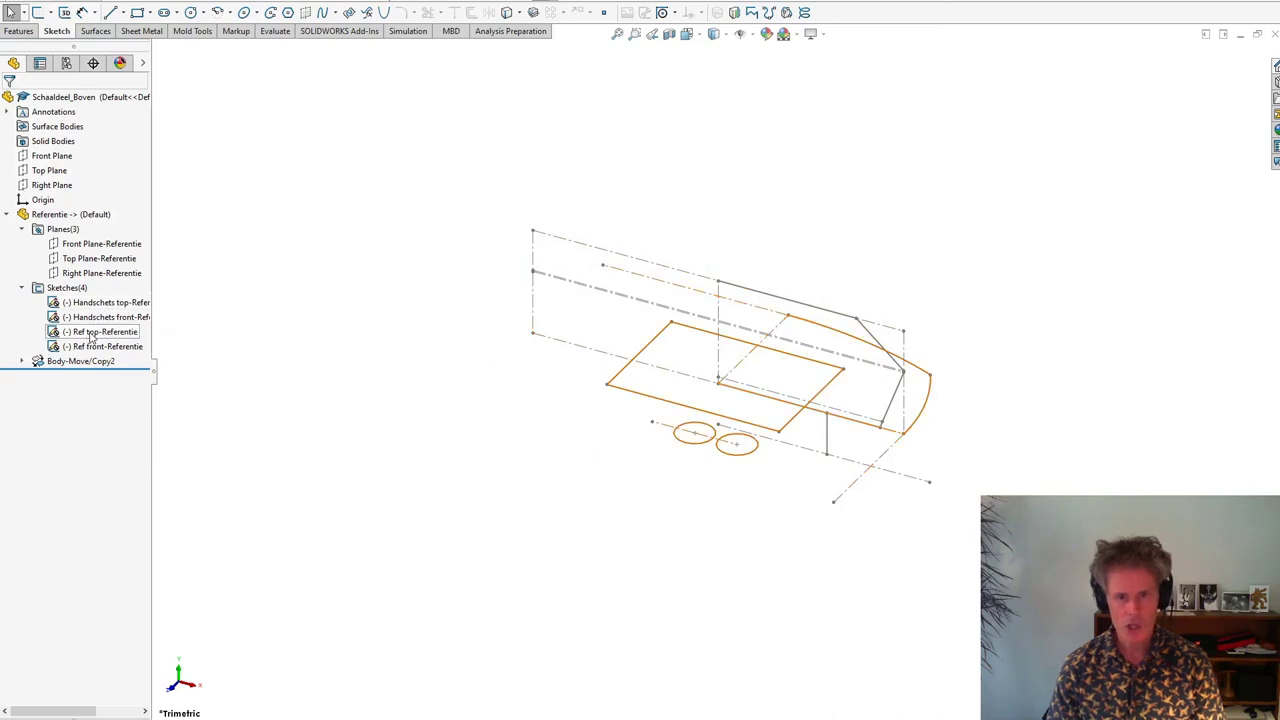
{"action": "left_click", "coordinate": [90, 334]}
{"action": "left_click", "coordinate": [89, 347]}
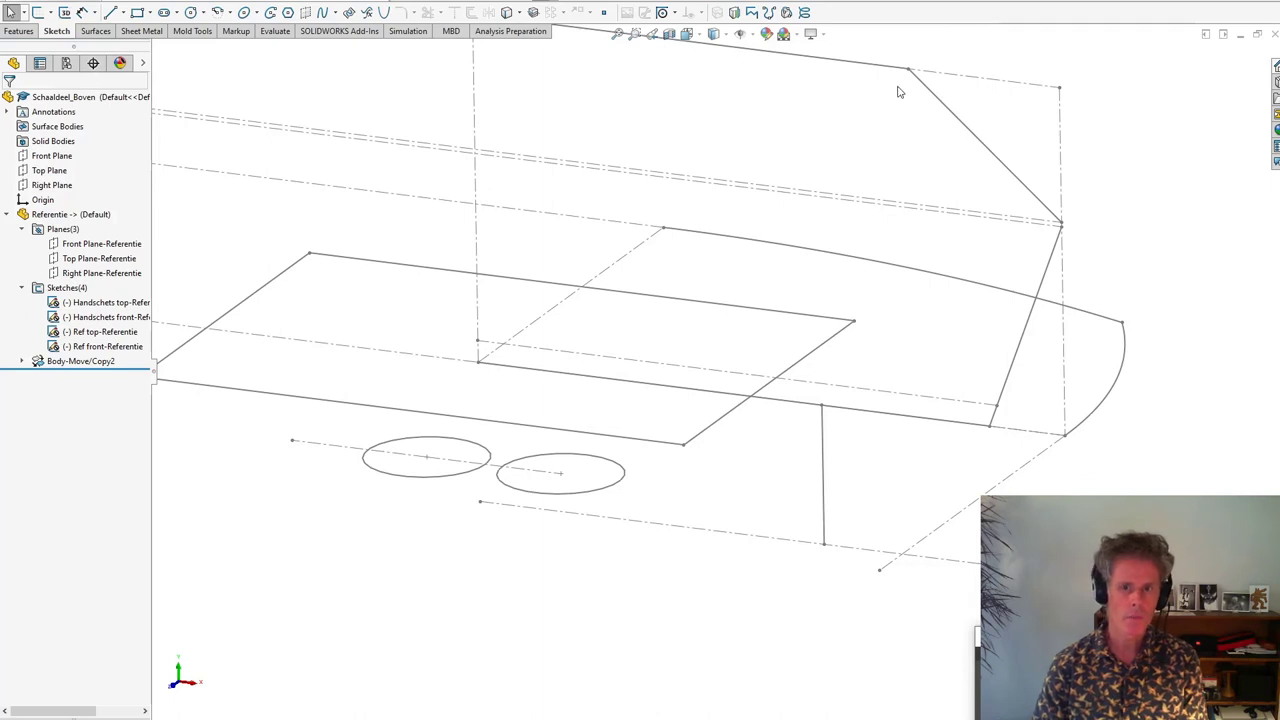
{"action": "left_click", "coordinate": [741, 193]}
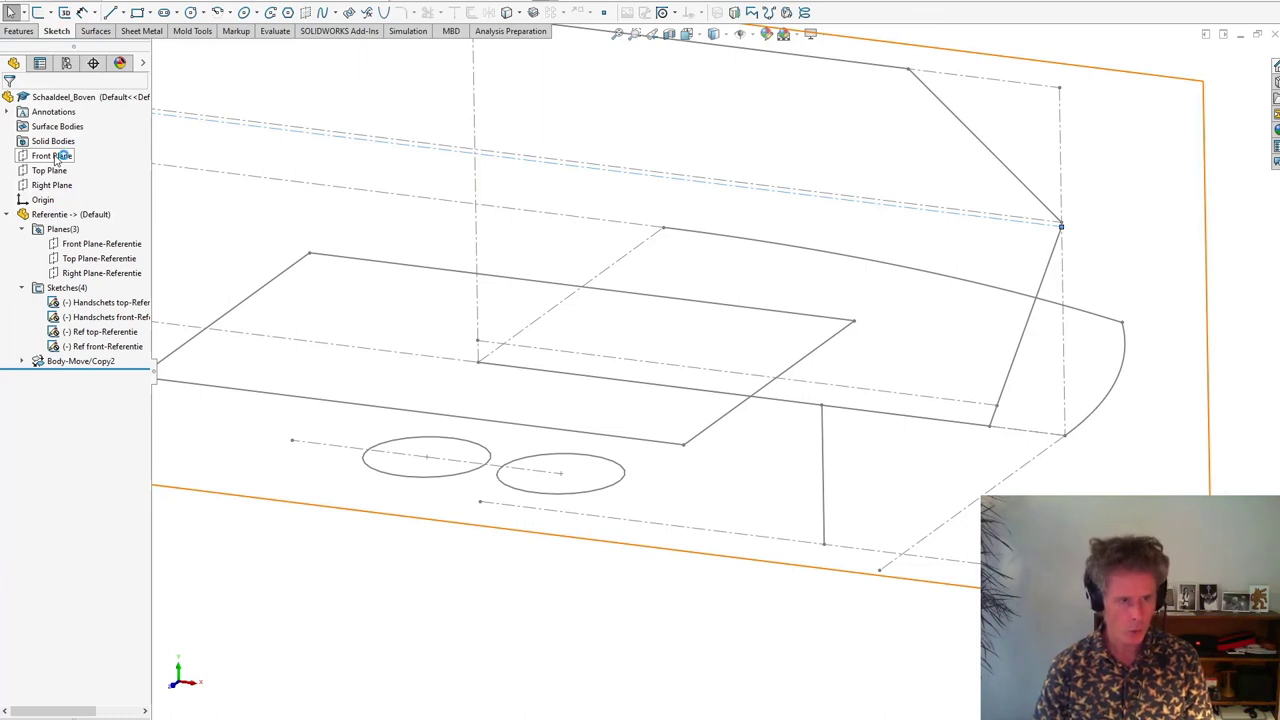
{"action": "left_click", "coordinate": [57, 157]}
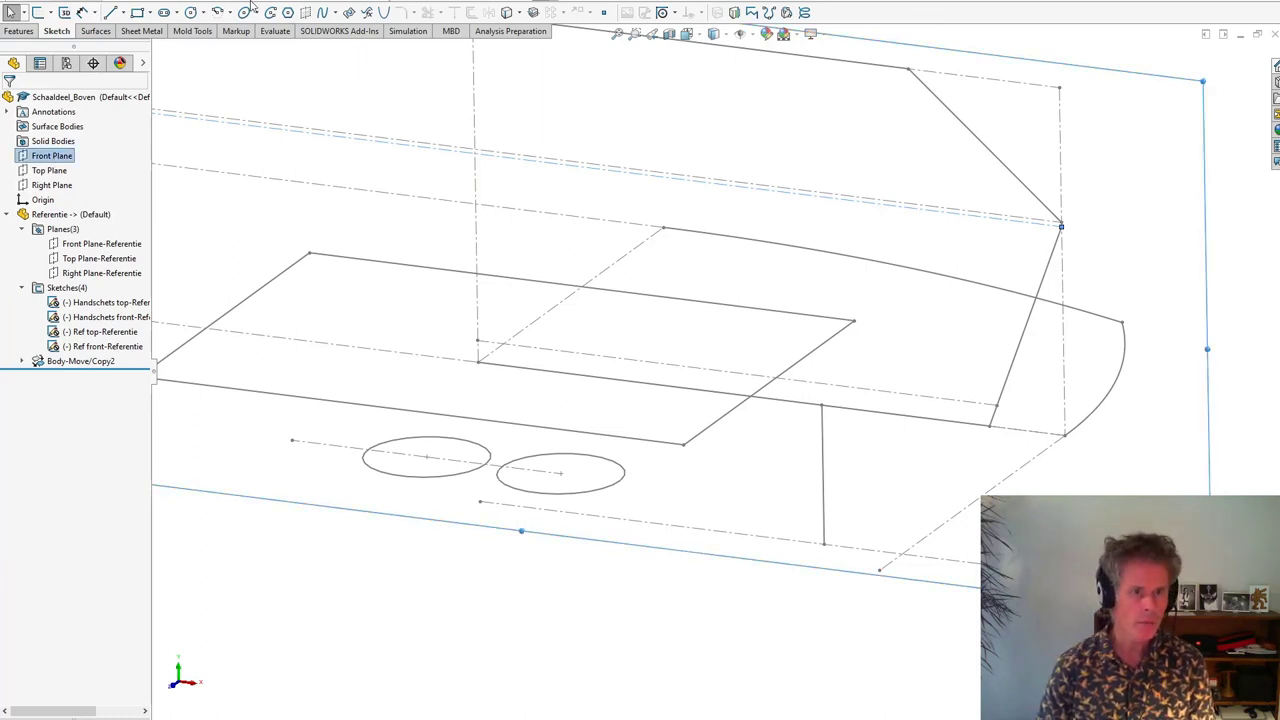
{"action": "left_click", "coordinate": [220, 6]}
{"action": "mouse_move", "coordinate": [248, 163]}
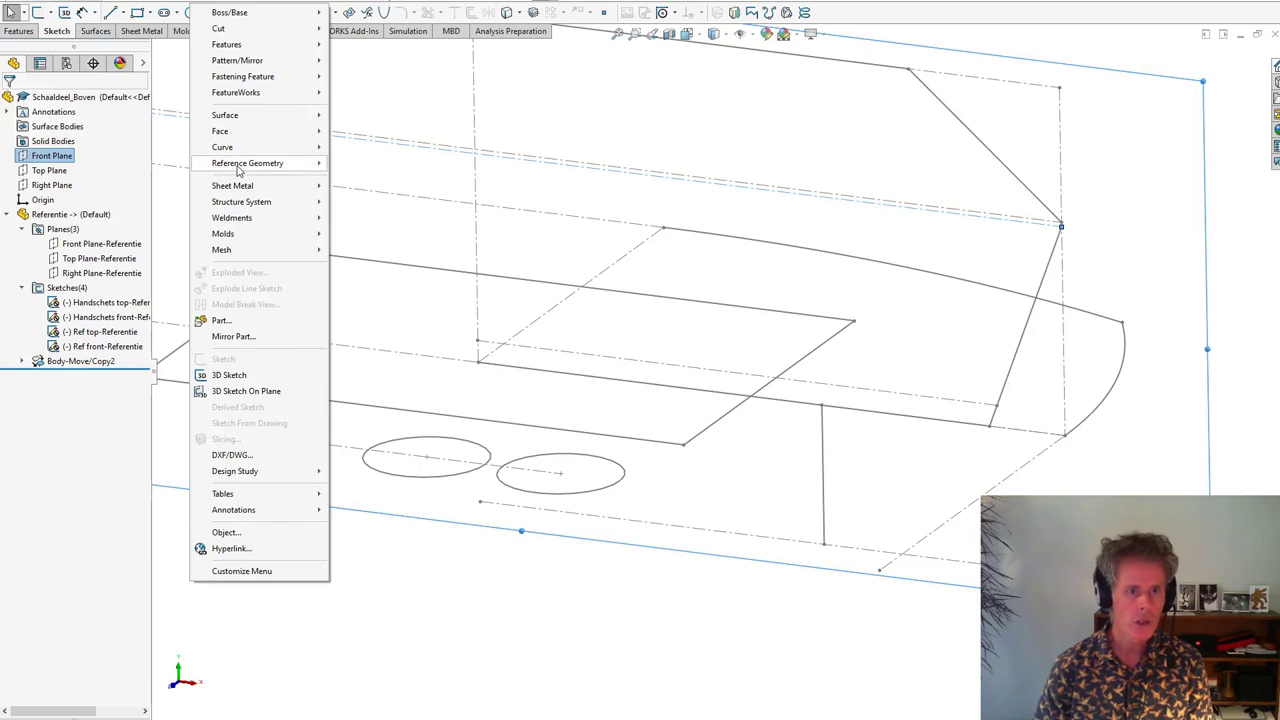
Create Plane15 through Line4 of Ref front-Referentie, perpendicular to the Front Plane.
{"action": "left_click", "coordinate": [360, 163]}
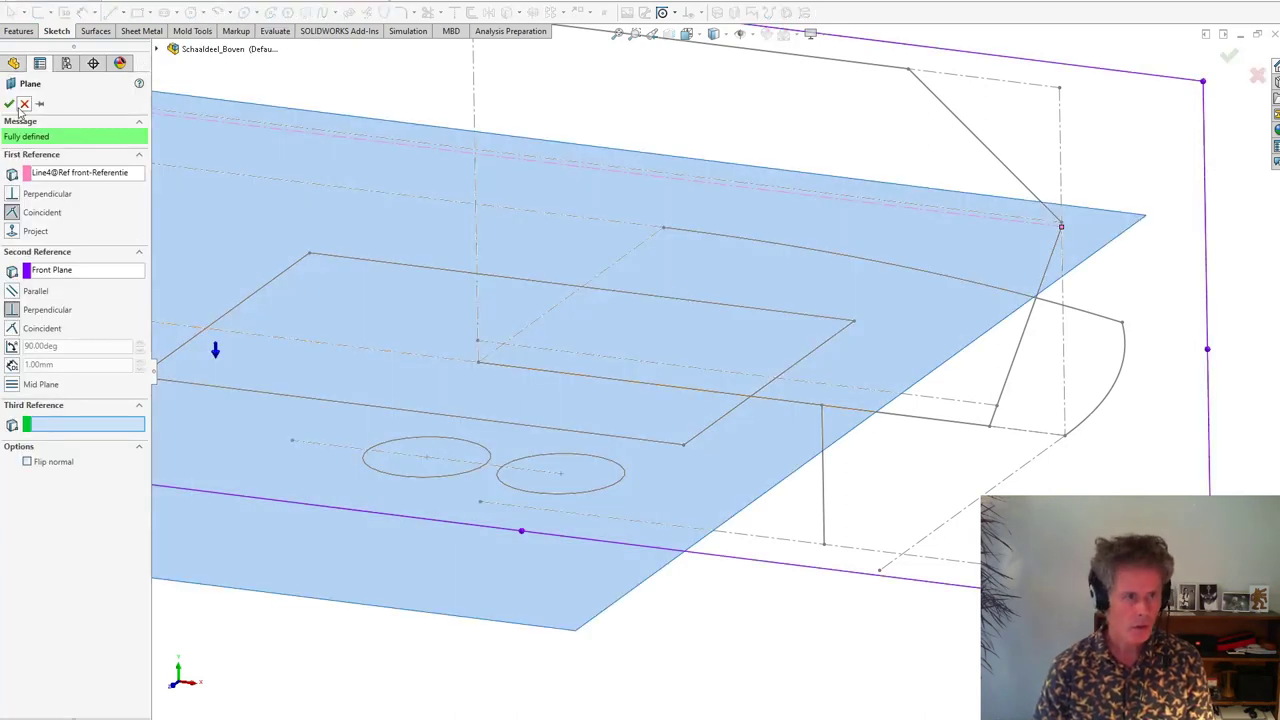
{"action": "left_click", "coordinate": [9, 104]}
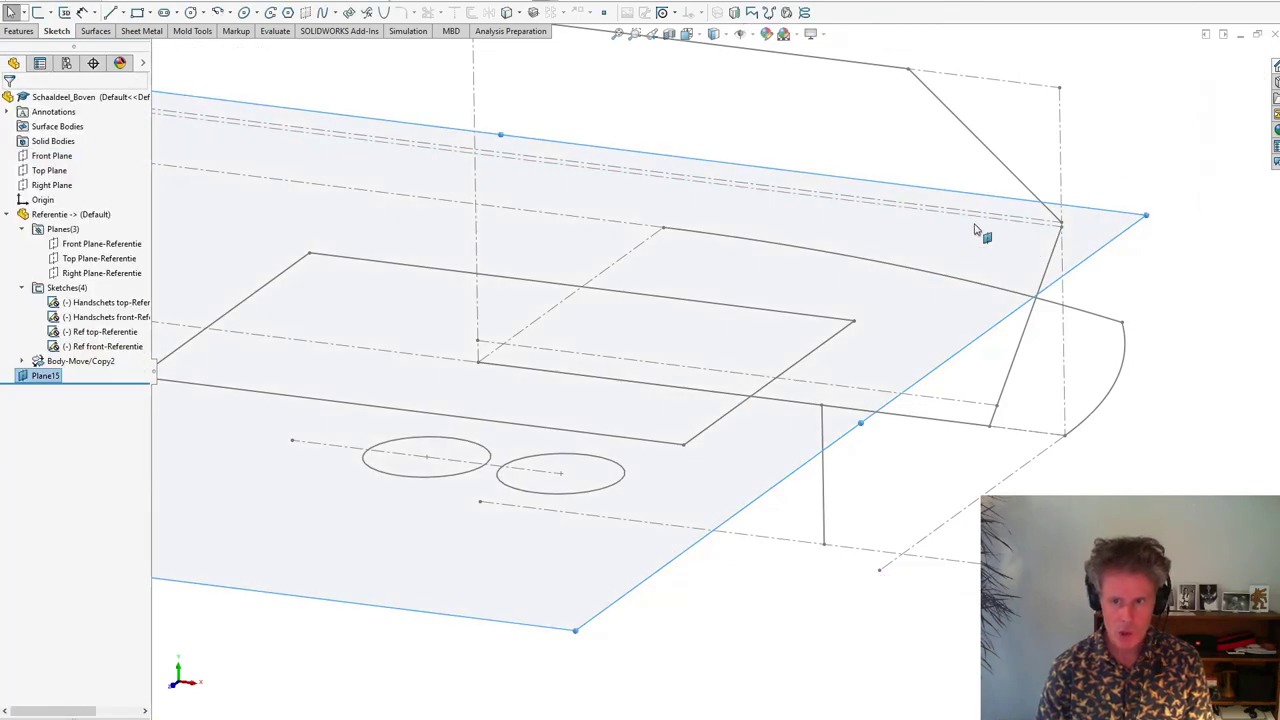
{"action": "mouse_move", "coordinate": [1018, 378]}
{"action": "middle_mouse_down"}
{"action": "mouse_move", "coordinate": [1014, 309]}
{"action": "mouse_move", "coordinate": [1020, 375]}
{"action": "middle_mouse_up"}
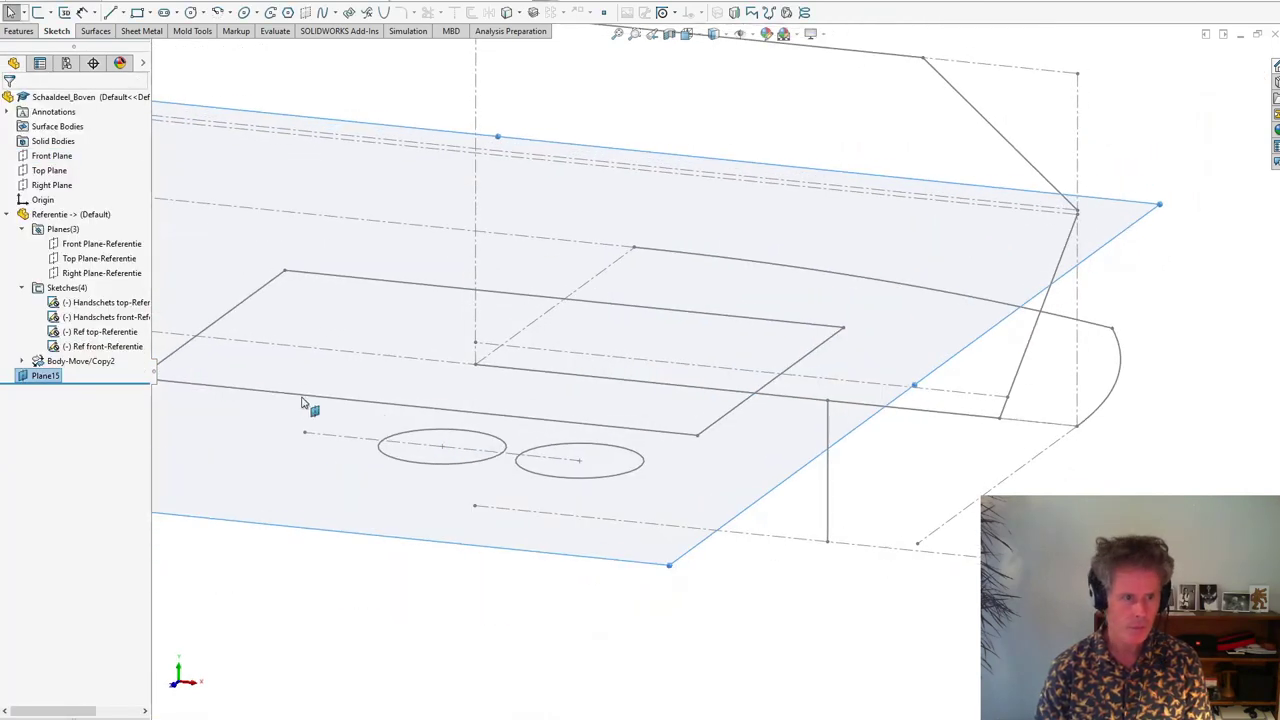
Hide Plane15, rename it 'Pl deelnaad', and start a new sketch on it.
{"action": "left_click", "coordinate": [50, 376]}
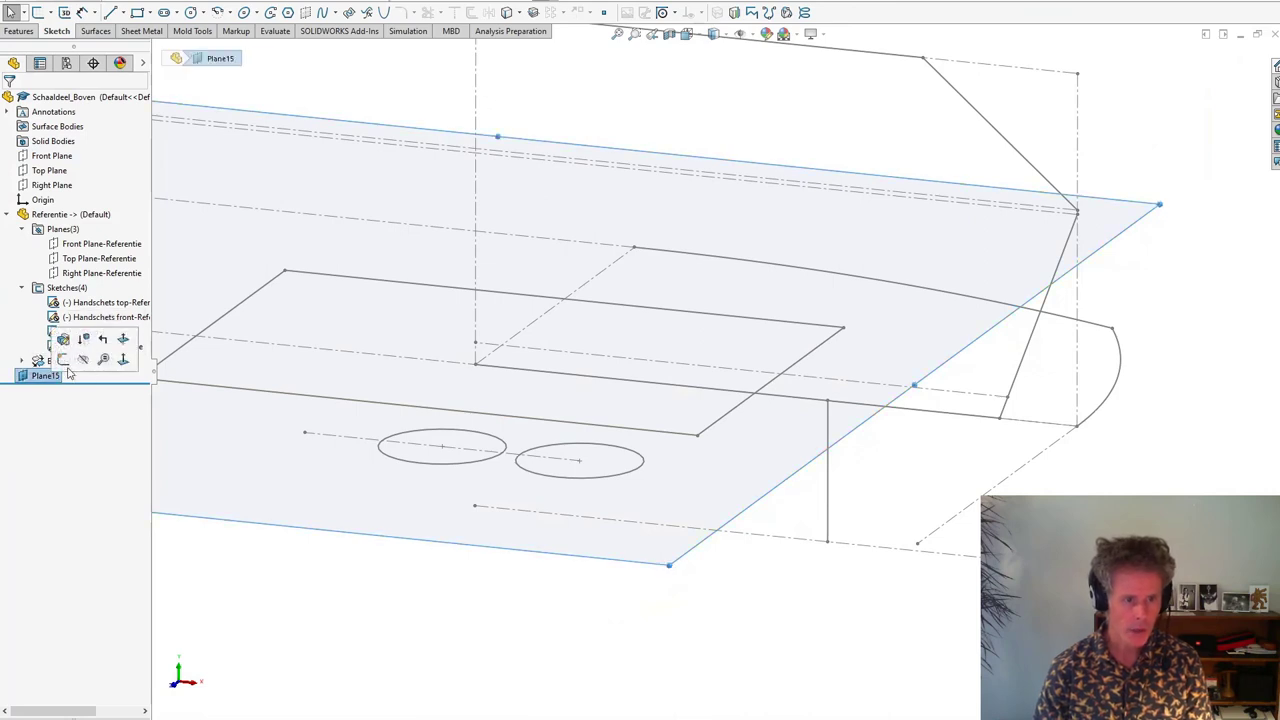
{"action": "left_click", "coordinate": [85, 359]}
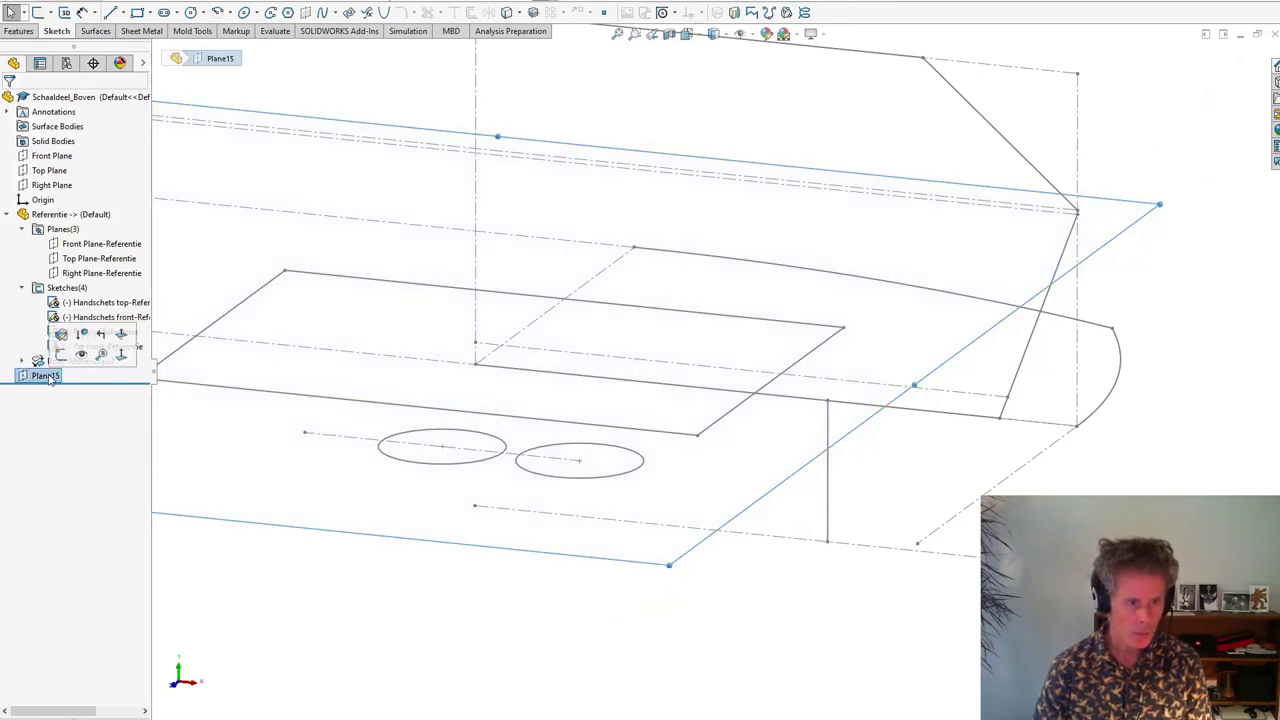
{"action": "left_click", "coordinate": [44, 376]}
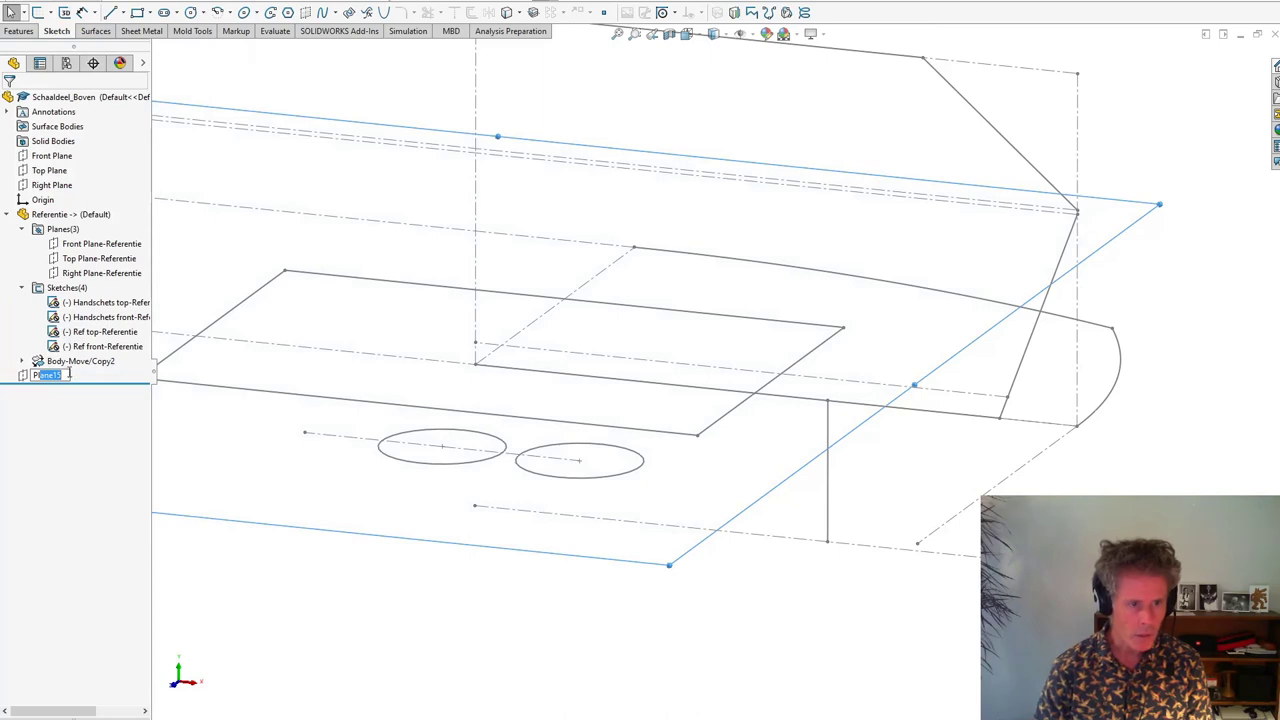
{"action": "type", "text": "Pl d"}
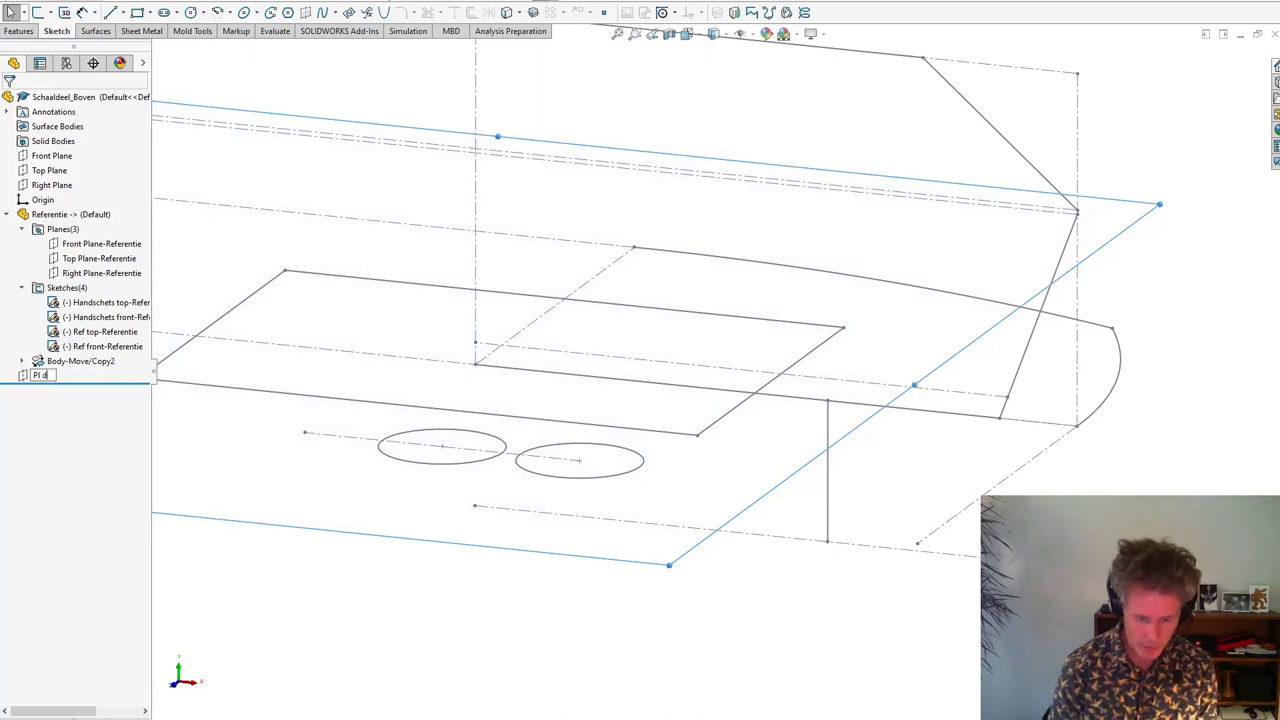
{"action": "type", "text": "eelnaad"}
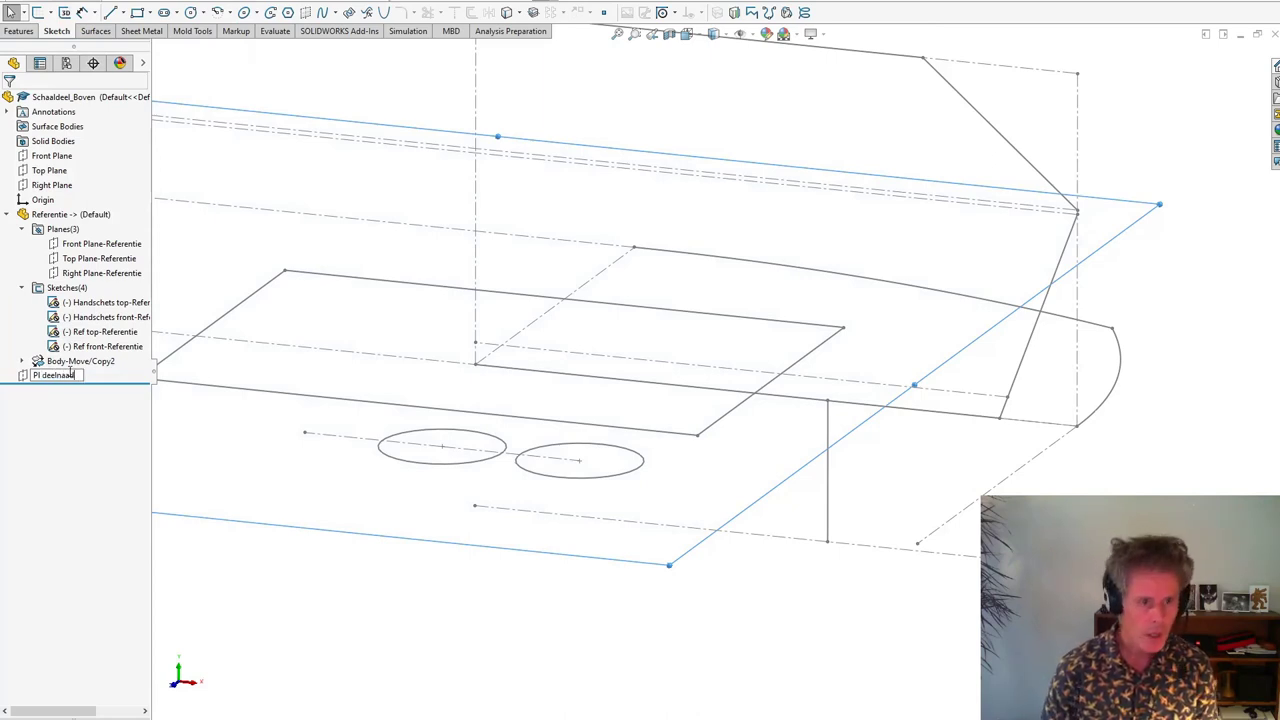
{"action": "left_click", "coordinate": [248, 567]}
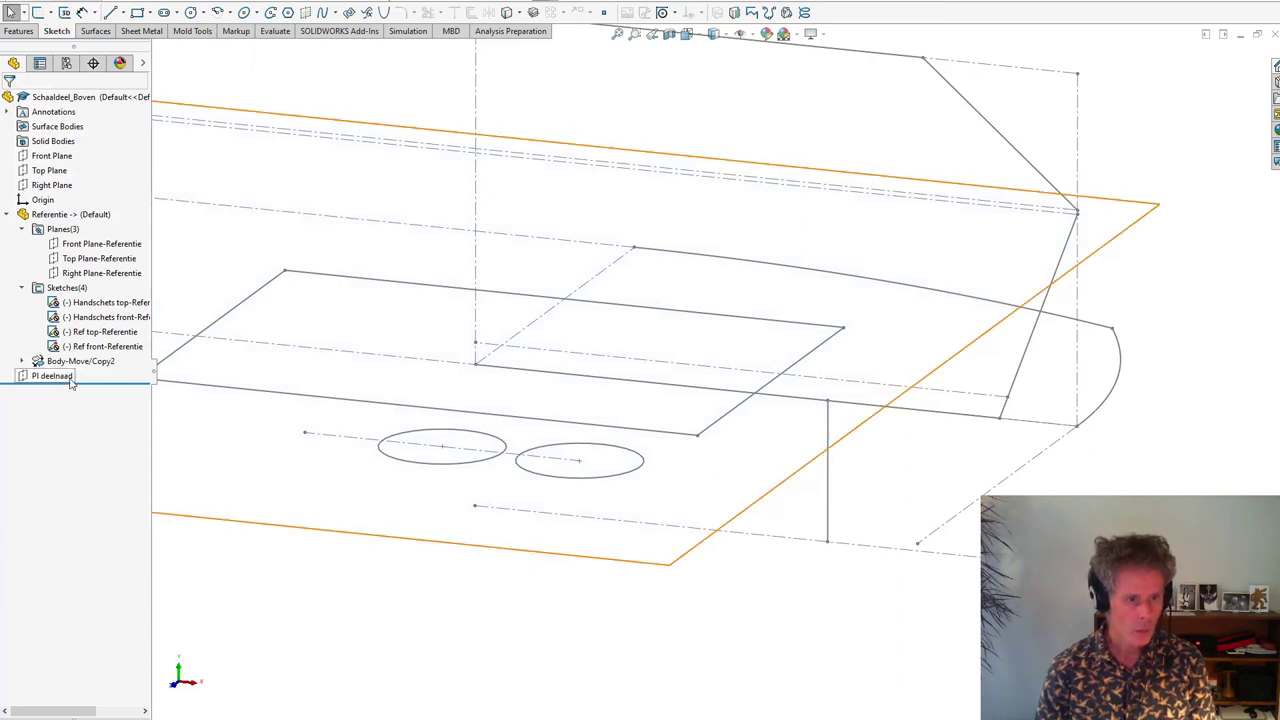
{"action": "left_click", "coordinate": [68, 378]}
{"action": "left_click", "coordinate": [78, 352]}
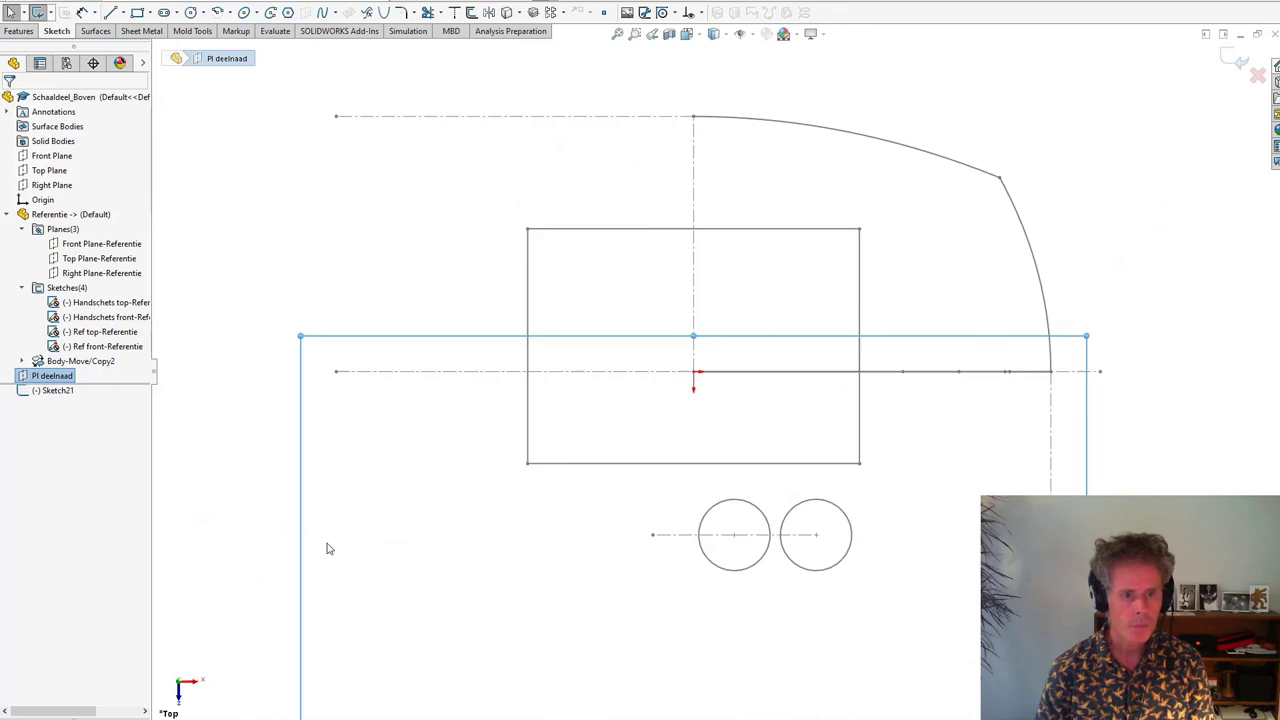
Convert the reference outline's top arc and lines into Sketch21.
{"action": "key", "text": "Escape"}
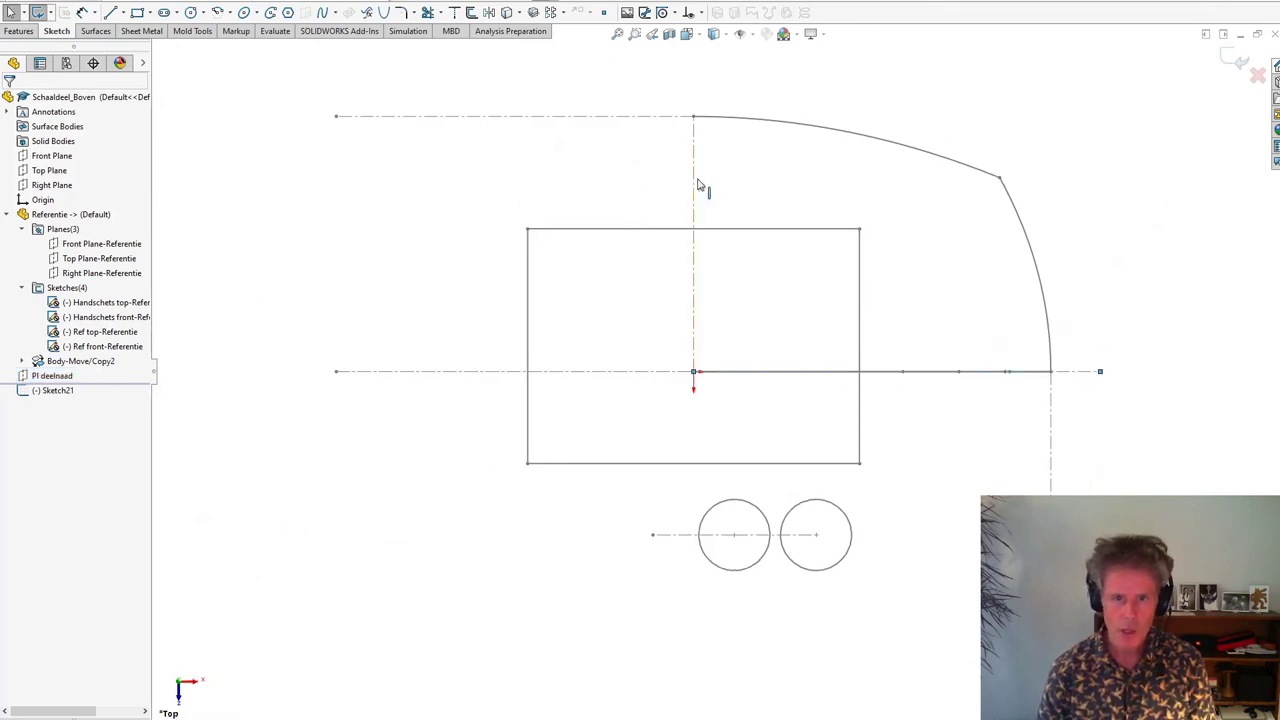
{"action": "left_click", "coordinate": [812, 134]}
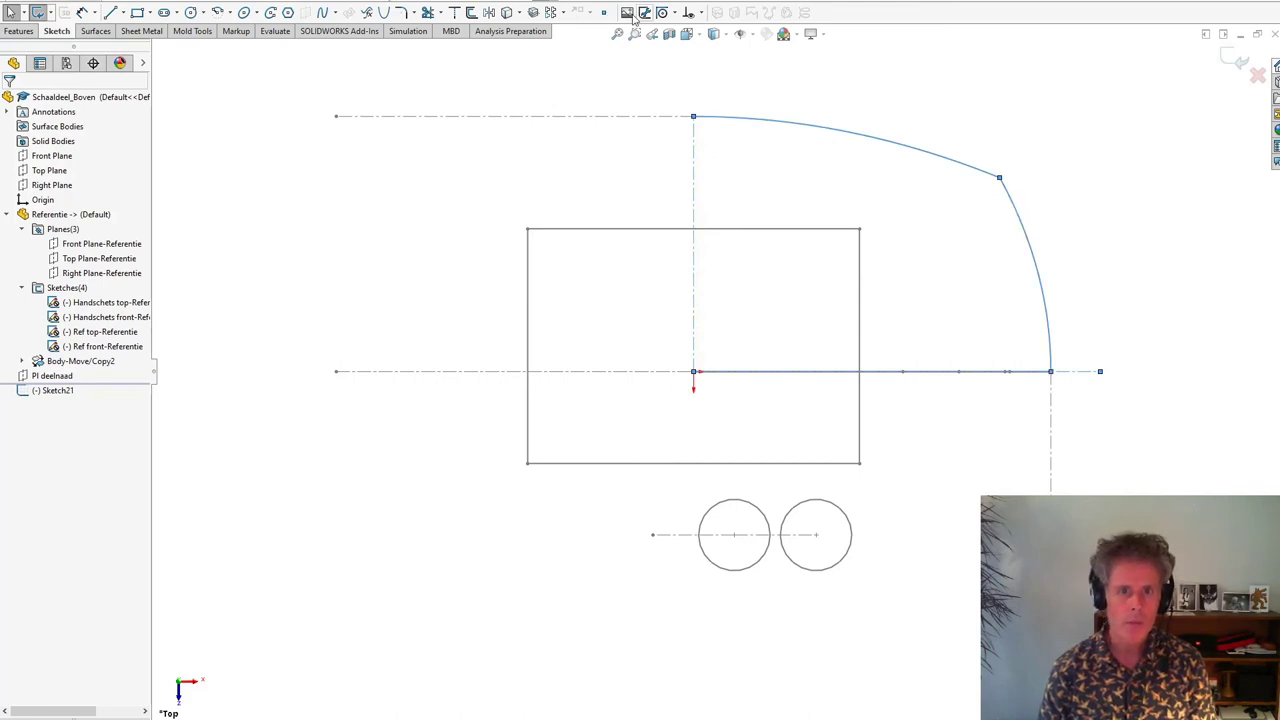
{"action": "left_click", "coordinate": [507, 13]}
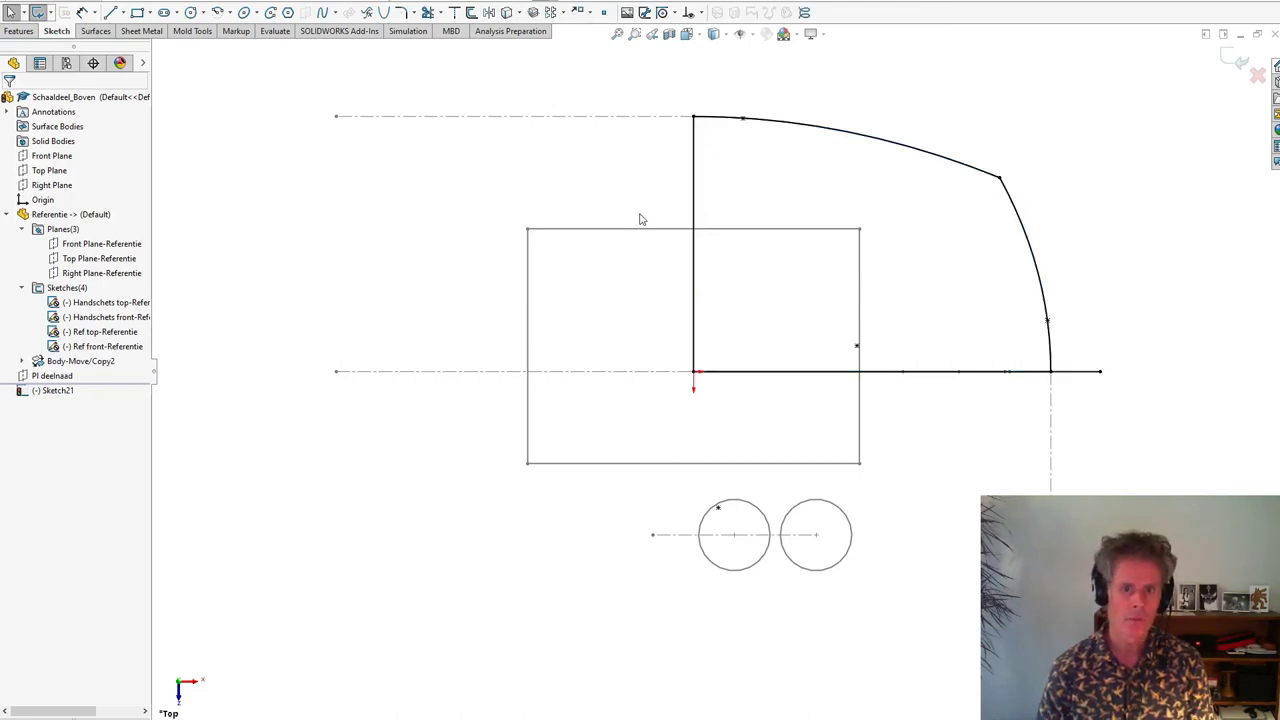
{"action": "left_click", "coordinate": [695, 175]}
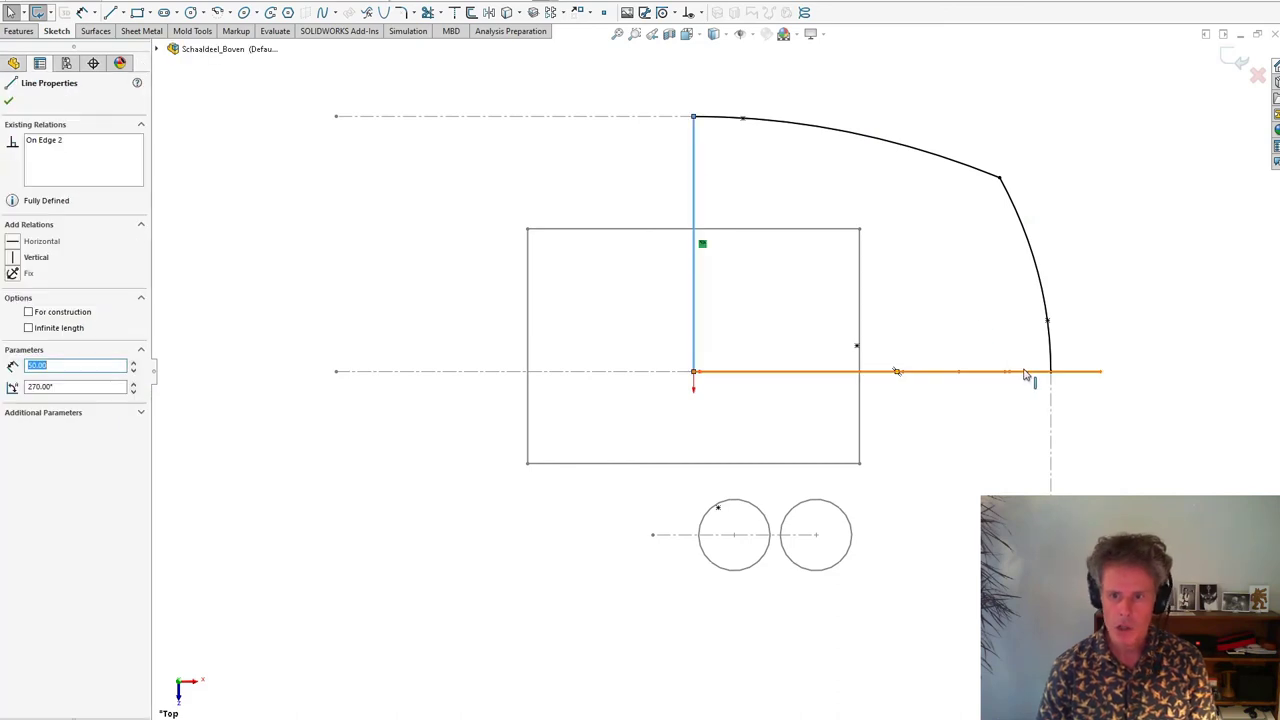
{"action": "left_click", "coordinate": [1087, 371], "text": "ctrl"}
{"action": "left_click", "coordinate": [1085, 344]}
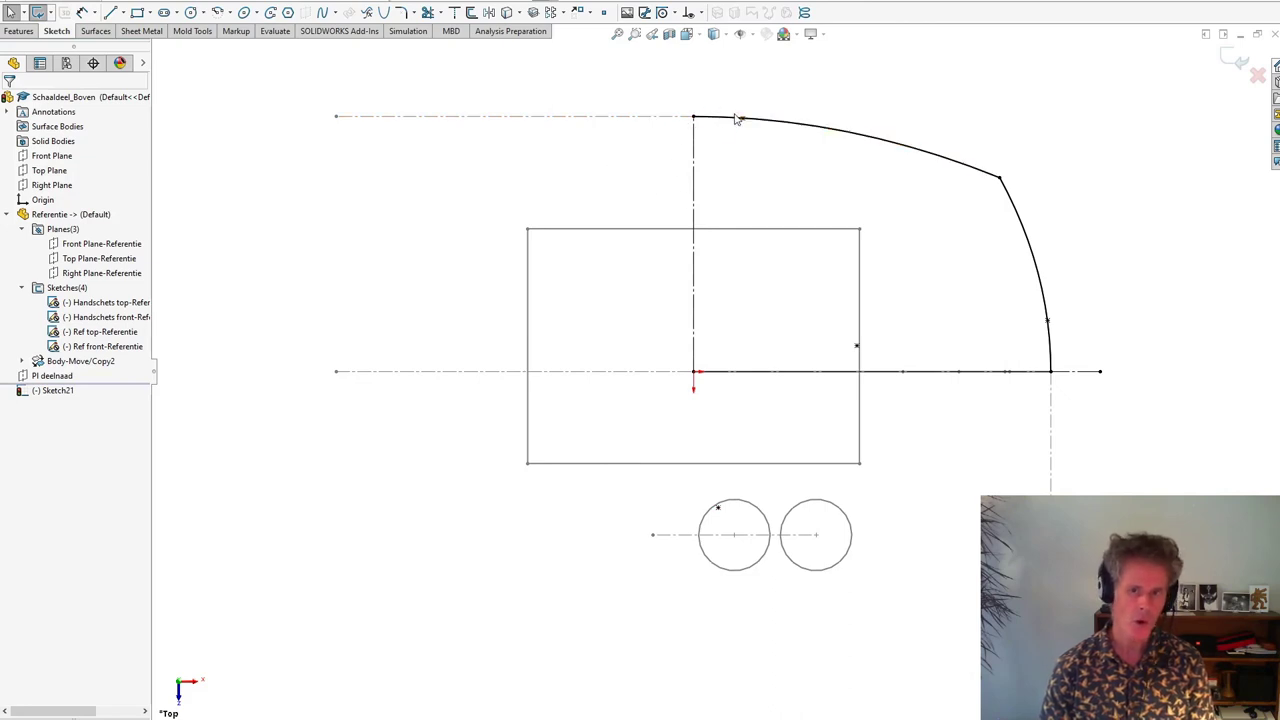
Mirror the upper and lower side curves across the vertical centreline.
{"action": "left_click", "coordinate": [698, 160]}
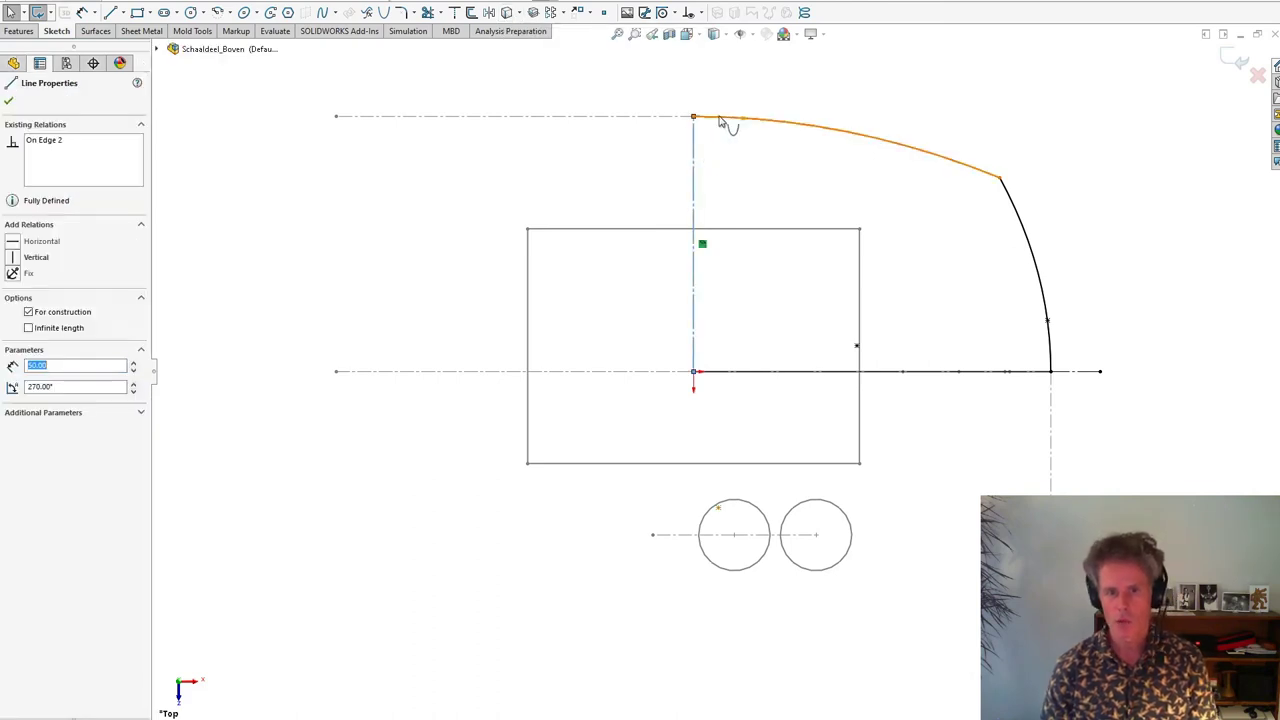
{"action": "left_click", "coordinate": [1008, 207]}
{"action": "left_click", "coordinate": [1022, 208], "text": "ctrl"}
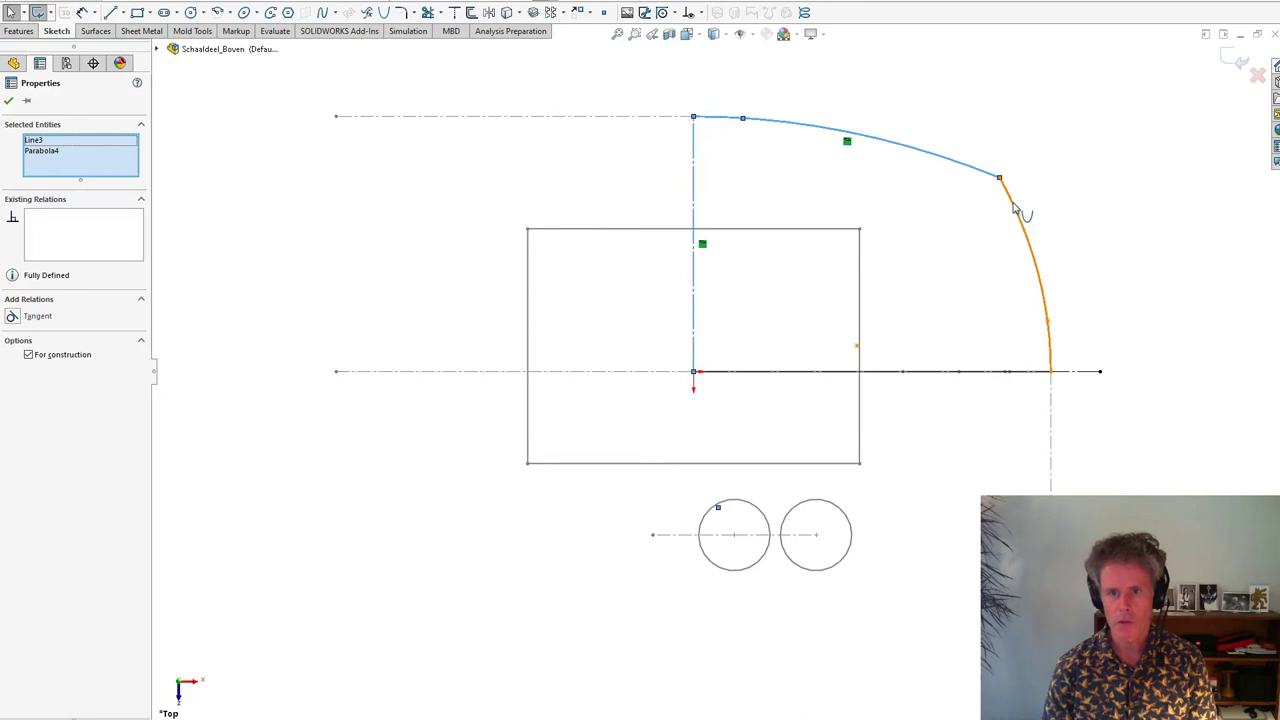
{"action": "left_click", "coordinate": [814, 143]}
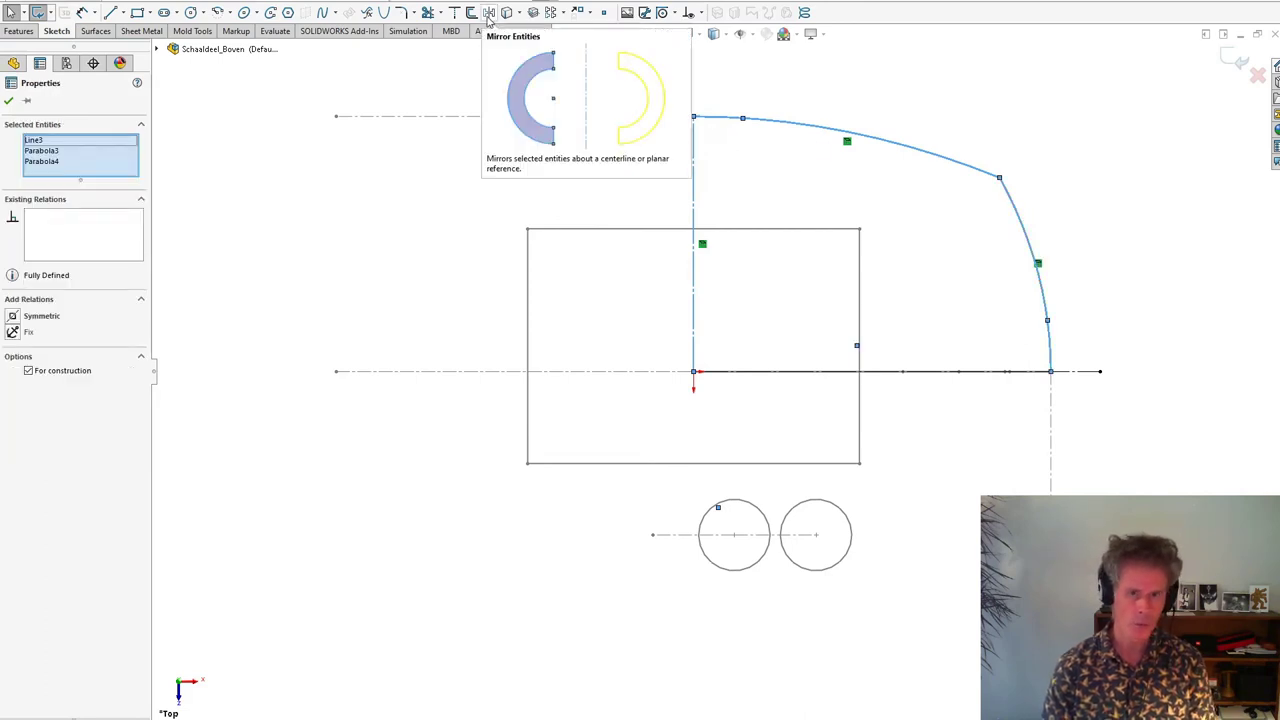
{"action": "left_click", "coordinate": [489, 13]}
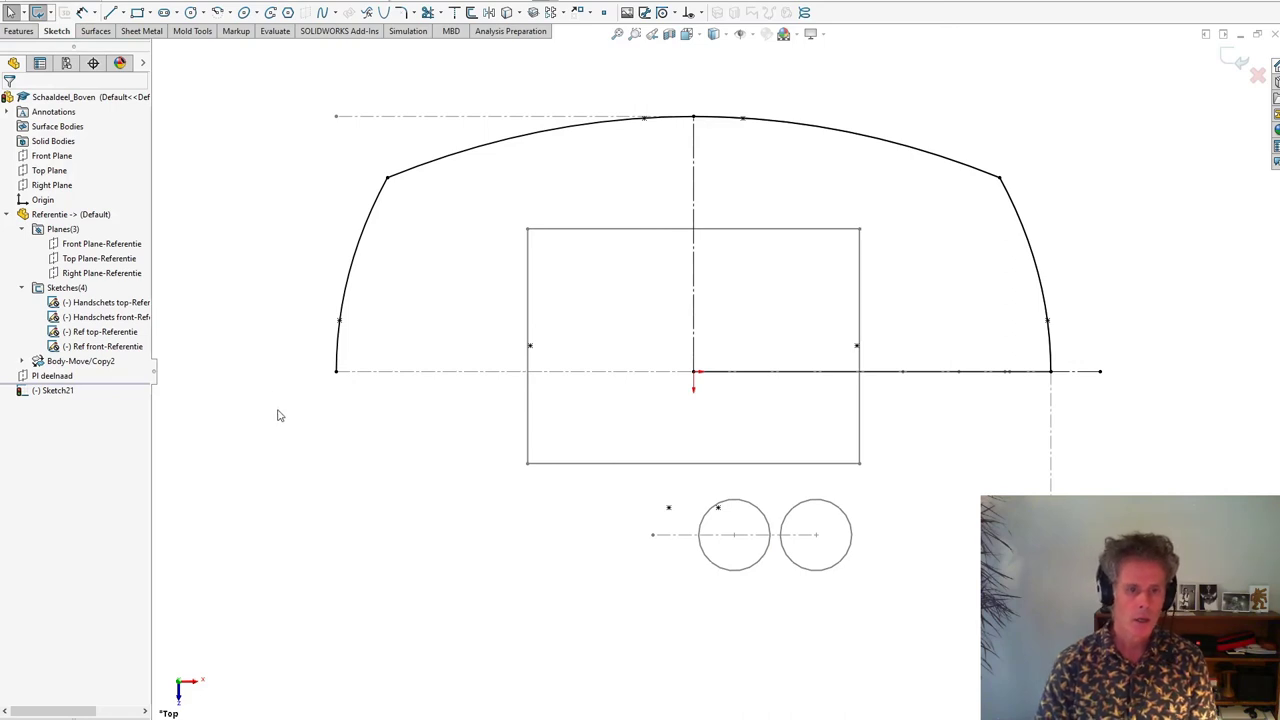
{"action": "mouse_move", "coordinate": [281, 361]}
{"action": "middle_mouse_down"}
{"action": "mouse_move", "coordinate": [280, 214]}
{"action": "mouse_move", "coordinate": [254, 209]}
{"action": "mouse_move", "coordinate": [257, 283]}
{"action": "mouse_move", "coordinate": [268, 234]}
{"action": "mouse_move", "coordinate": [244, 227]}
{"action": "middle_mouse_up"}
{"action": "key", "text": "Escape"}
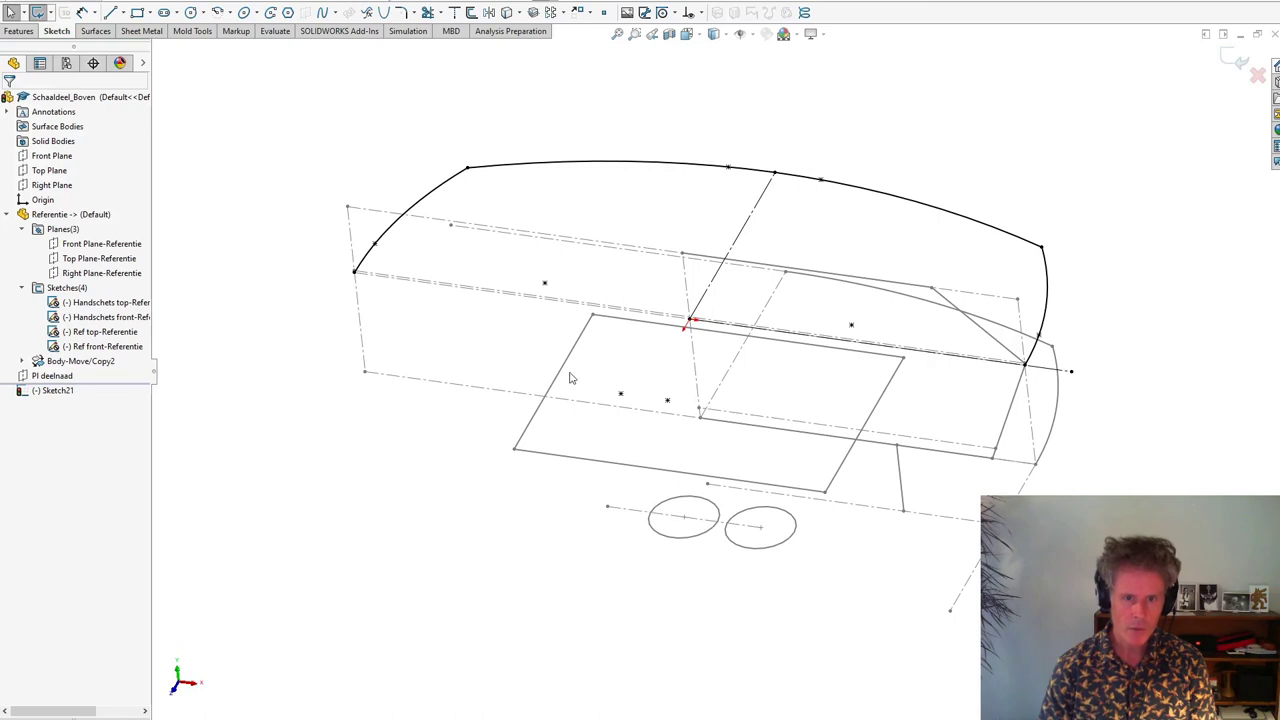
{"action": "mouse_move", "coordinate": [713, 378]}
{"action": "middle_mouse_down"}
{"action": "mouse_move", "coordinate": [729, 409]}
{"action": "mouse_move", "coordinate": [680, 454]}
{"action": "mouse_move", "coordinate": [754, 423]}
{"action": "mouse_move", "coordinate": [727, 485]}
{"action": "mouse_move", "coordinate": [754, 532]}
{"action": "mouse_move", "coordinate": [687, 525]}
{"action": "middle_mouse_up"}
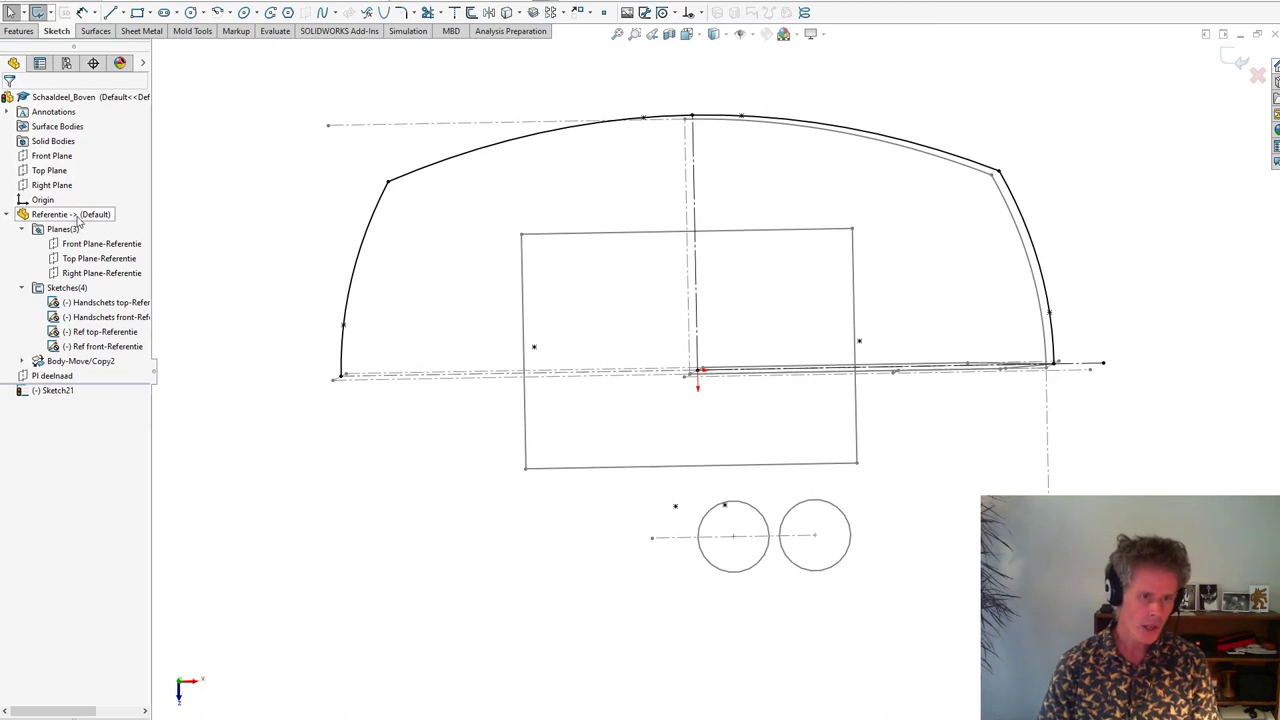
Switch to the Referentie part and edit its Ref top sketch.
{"action": "left_click", "coordinate": [507, 13]}
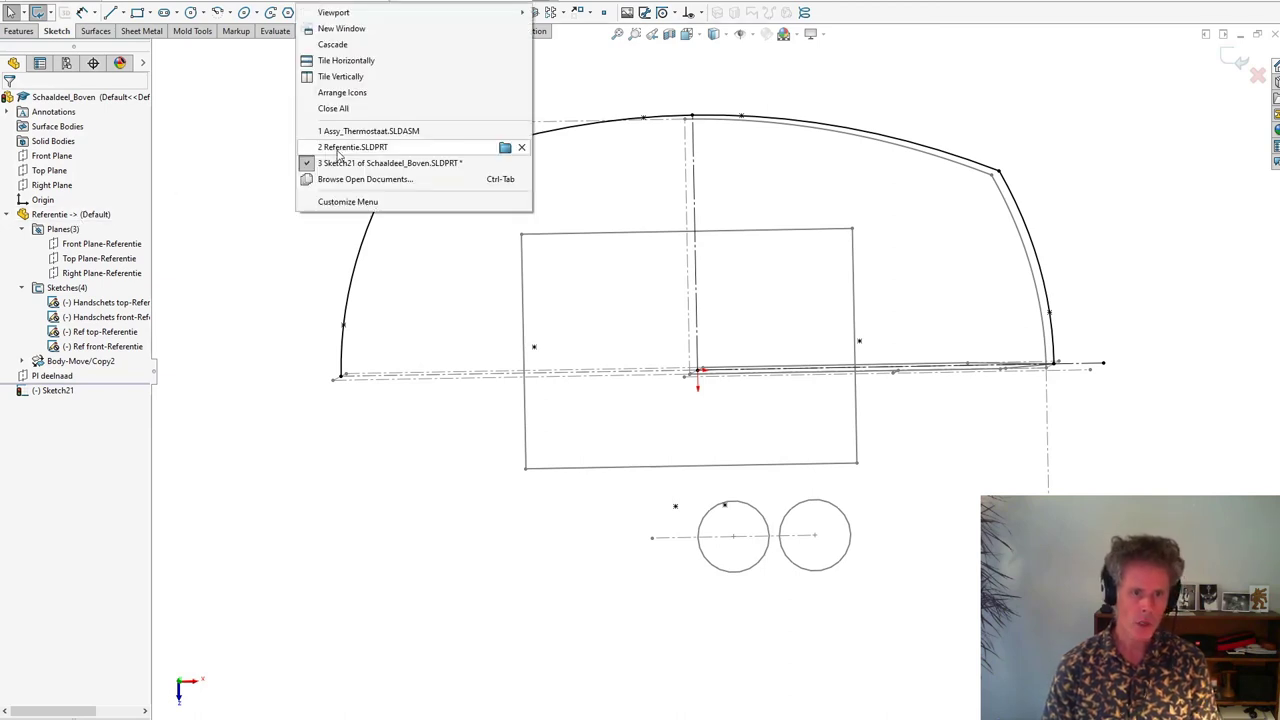
{"action": "key", "text": "Escape"}
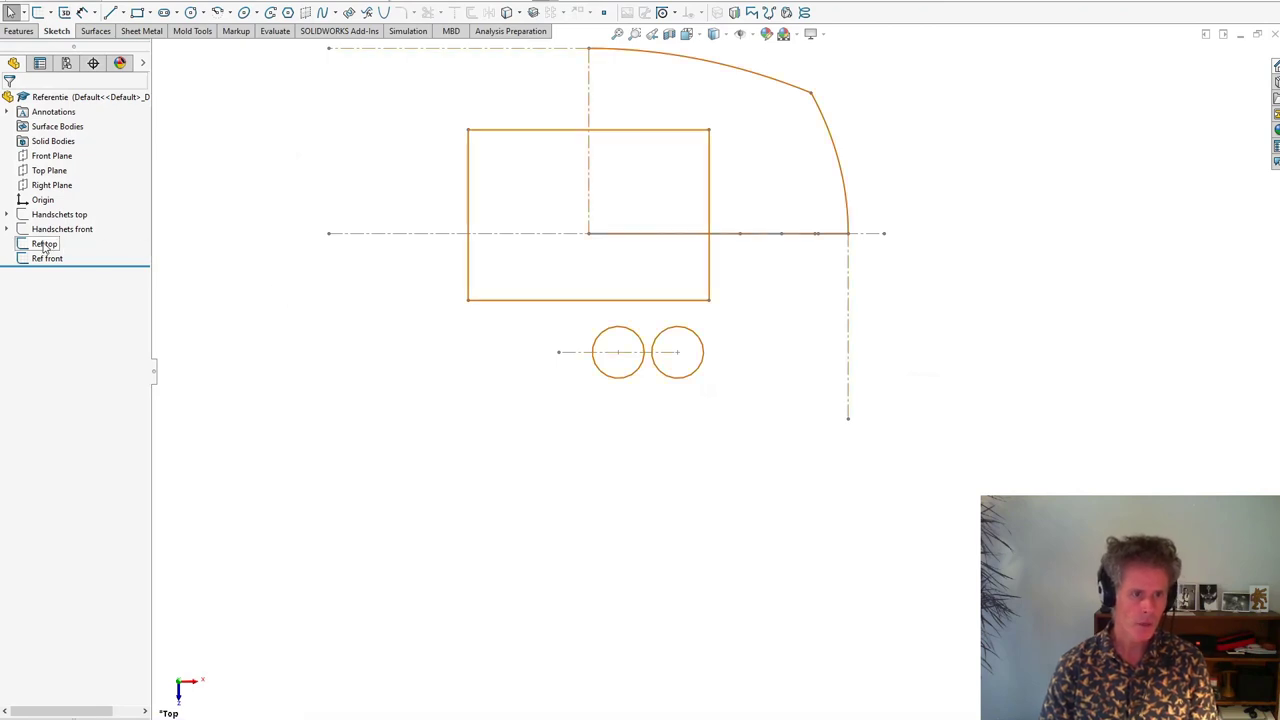
{"action": "left_click", "coordinate": [44, 245]}
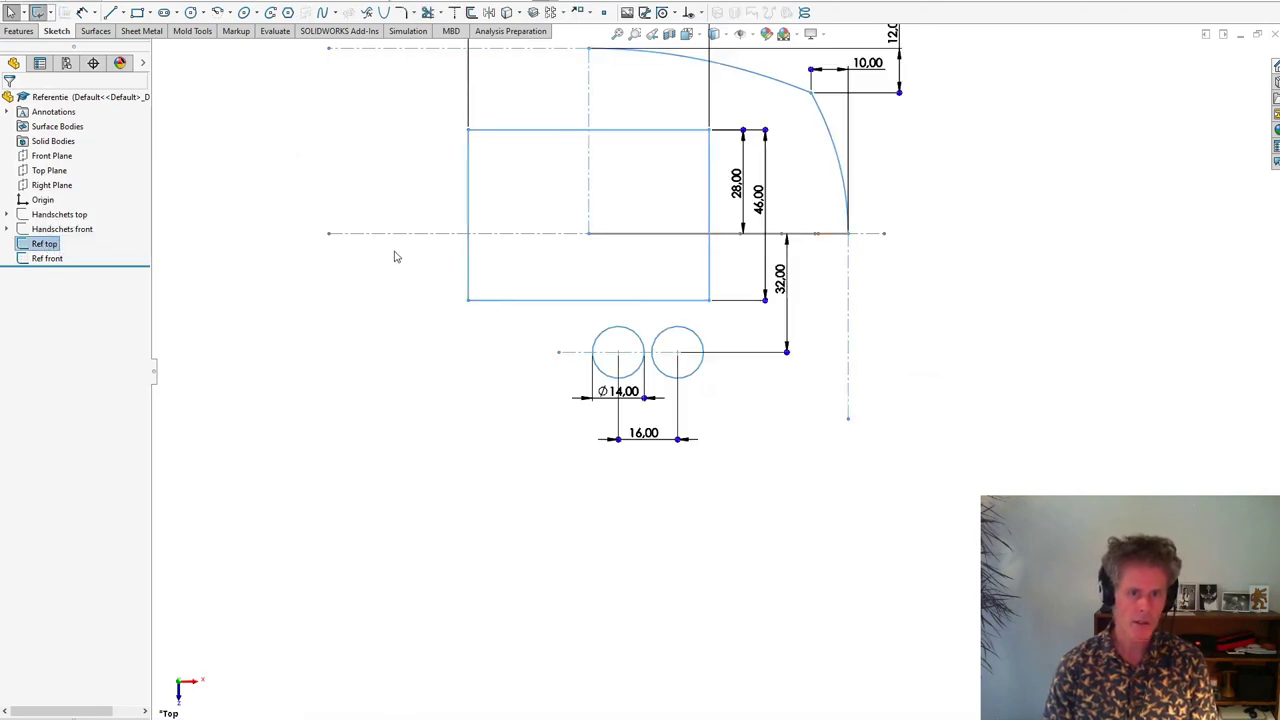
Draw a circle of about 7.23 radius beside the right curve, then exit the sketch.
{"action": "left_click", "coordinate": [191, 13]}
{"action": "left_click", "coordinate": [811, 183]}
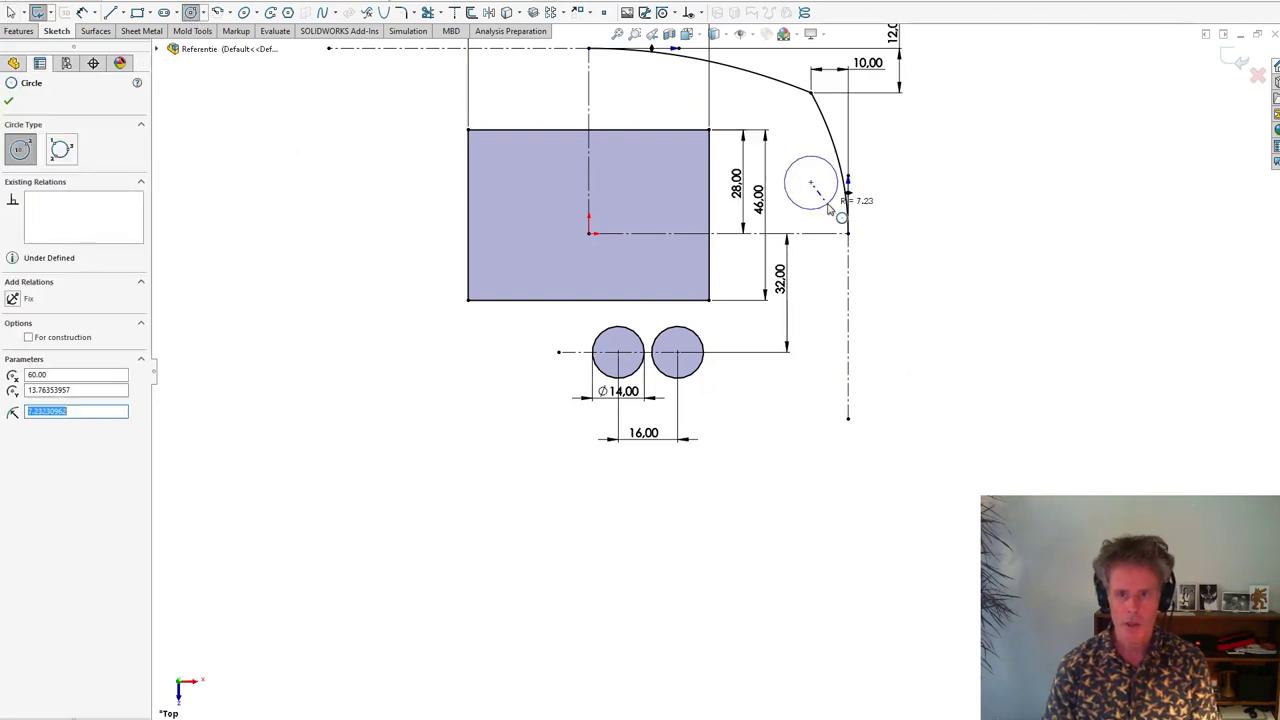
{"action": "left_click", "coordinate": [828, 207]}
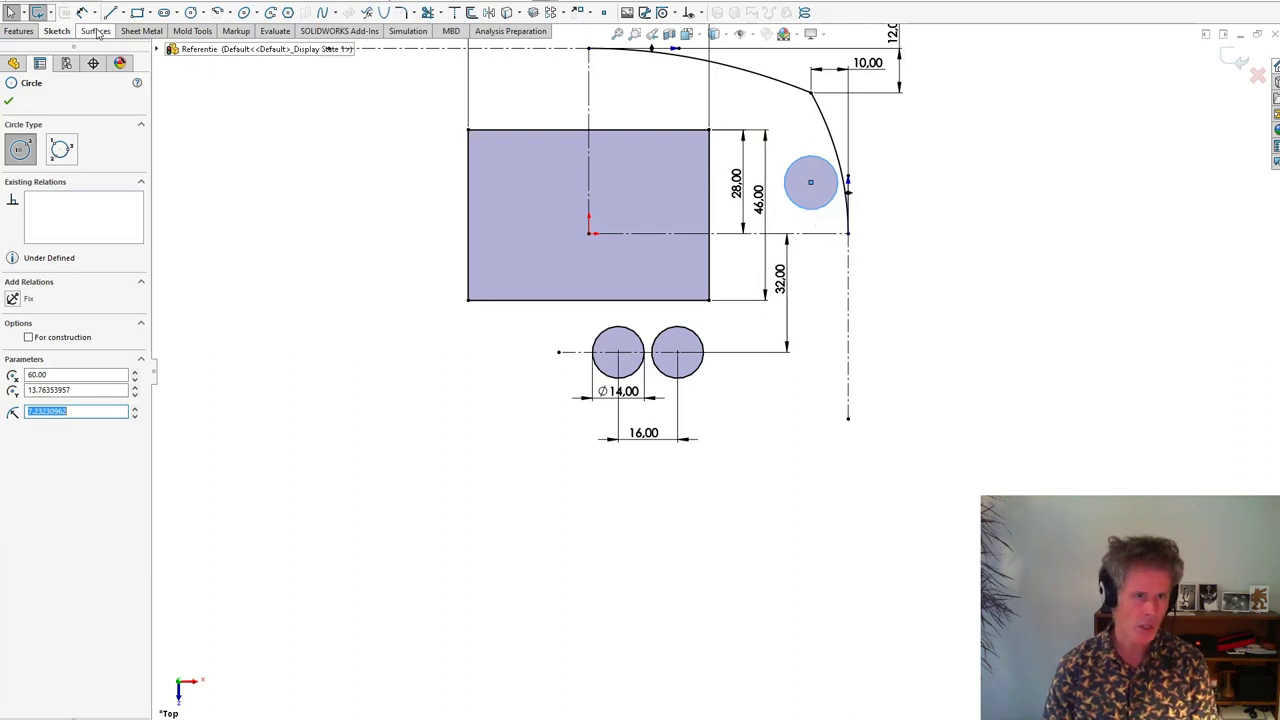
{"action": "left_click", "coordinate": [37, 12]}
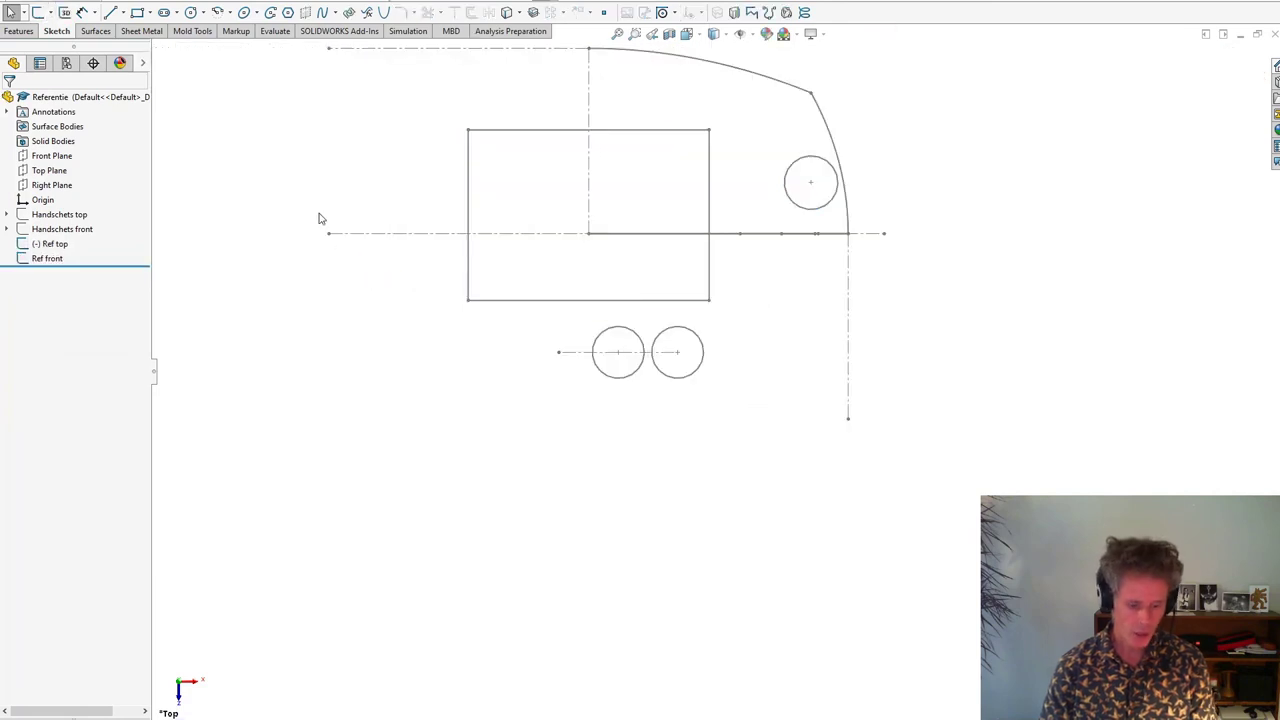
{"action": "left_click", "coordinate": [324, 3]}
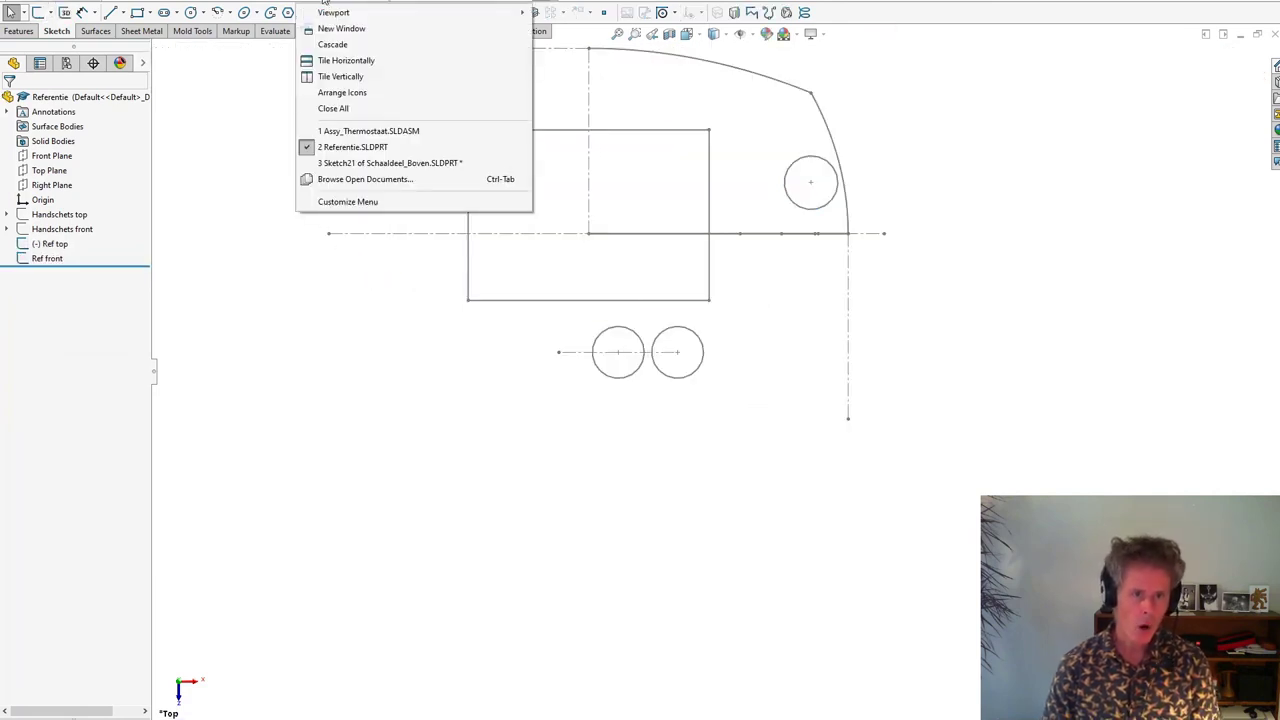
Return to Sketch21 of Schaaldeel_Boven and orbit to confirm the new circle carried over.
{"action": "left_click", "coordinate": [343, 166]}
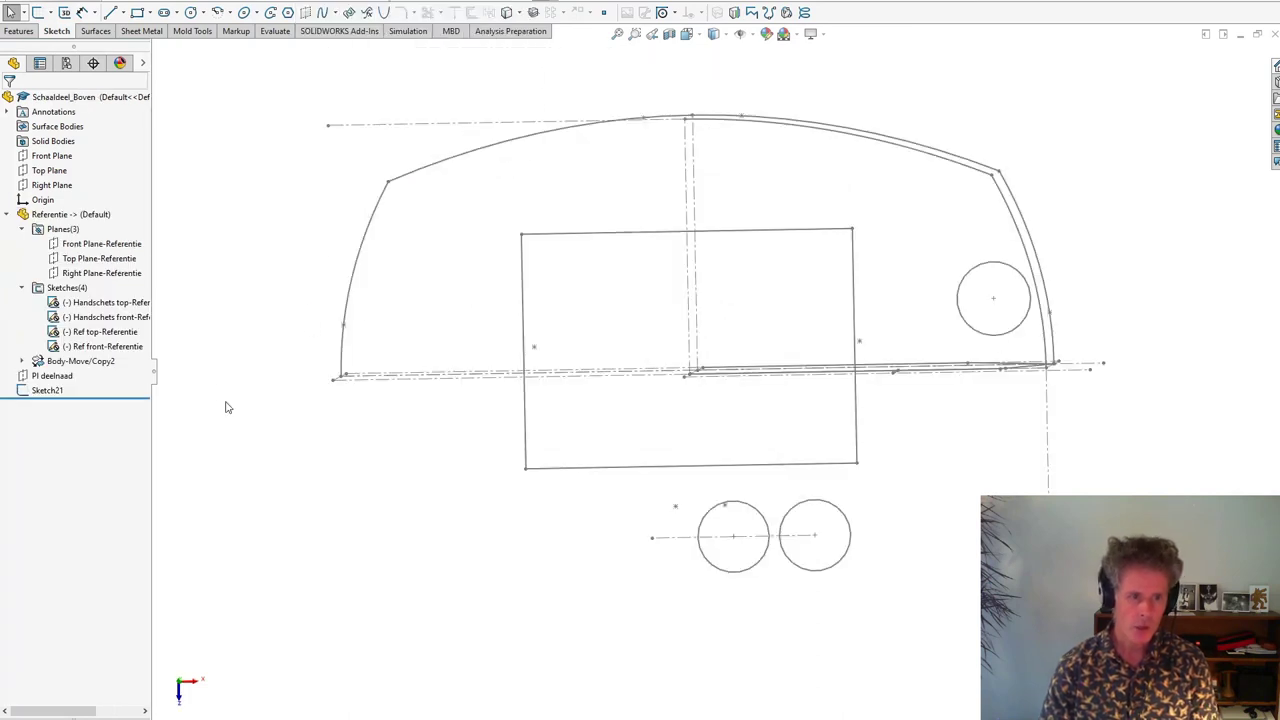
{"action": "middle_click_drag", "start_coordinate": [251, 371], "coordinate": [185, 352]}
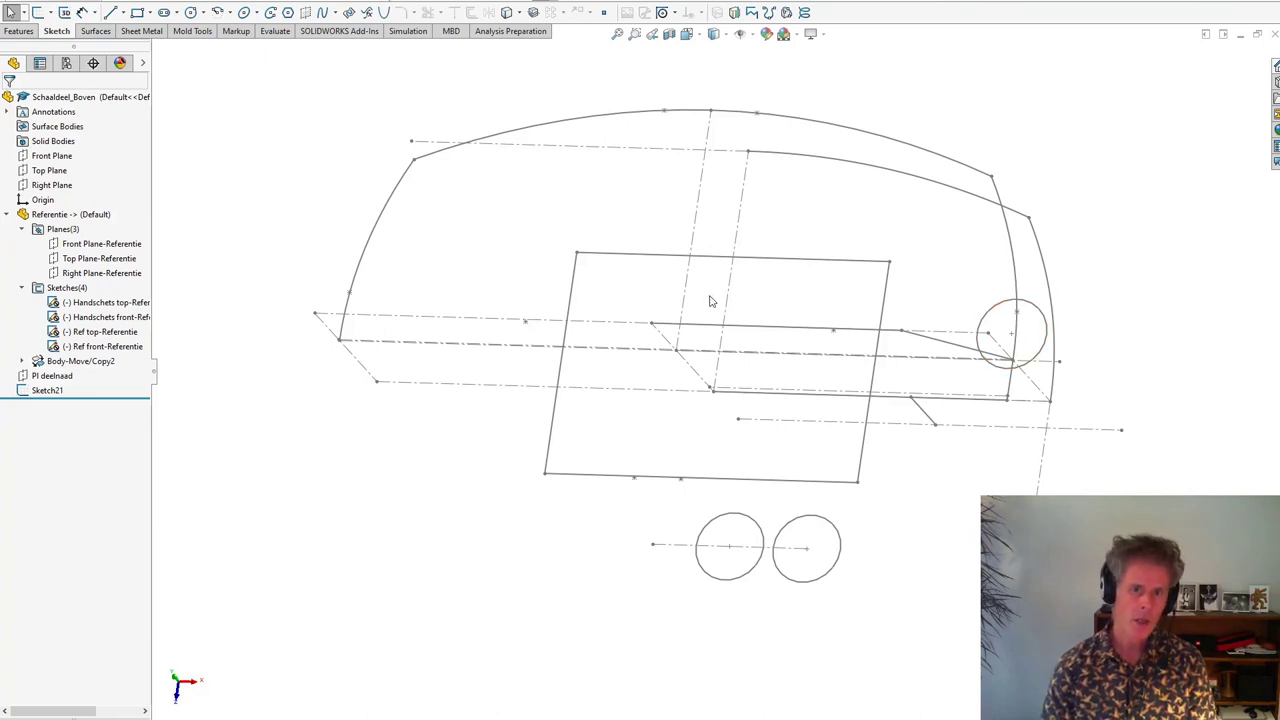
{"action": "mouse_move", "coordinate": [345, 182]}
{"action": "middle_mouse_down"}
{"action": "mouse_move", "coordinate": [366, 194]}
{"action": "mouse_move", "coordinate": [357, 249]}
{"action": "middle_mouse_up"}
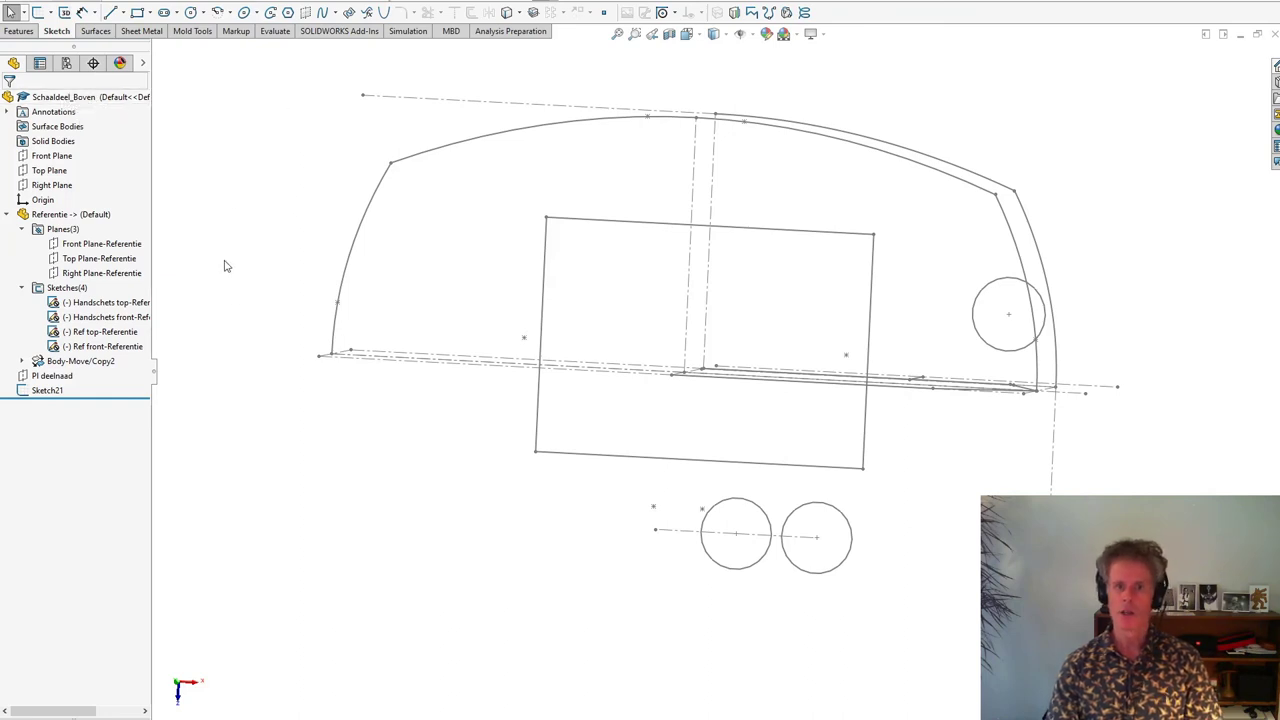
{"action": "middle_click_drag", "start_coordinate": [255, 347], "coordinate": [257, 244]}
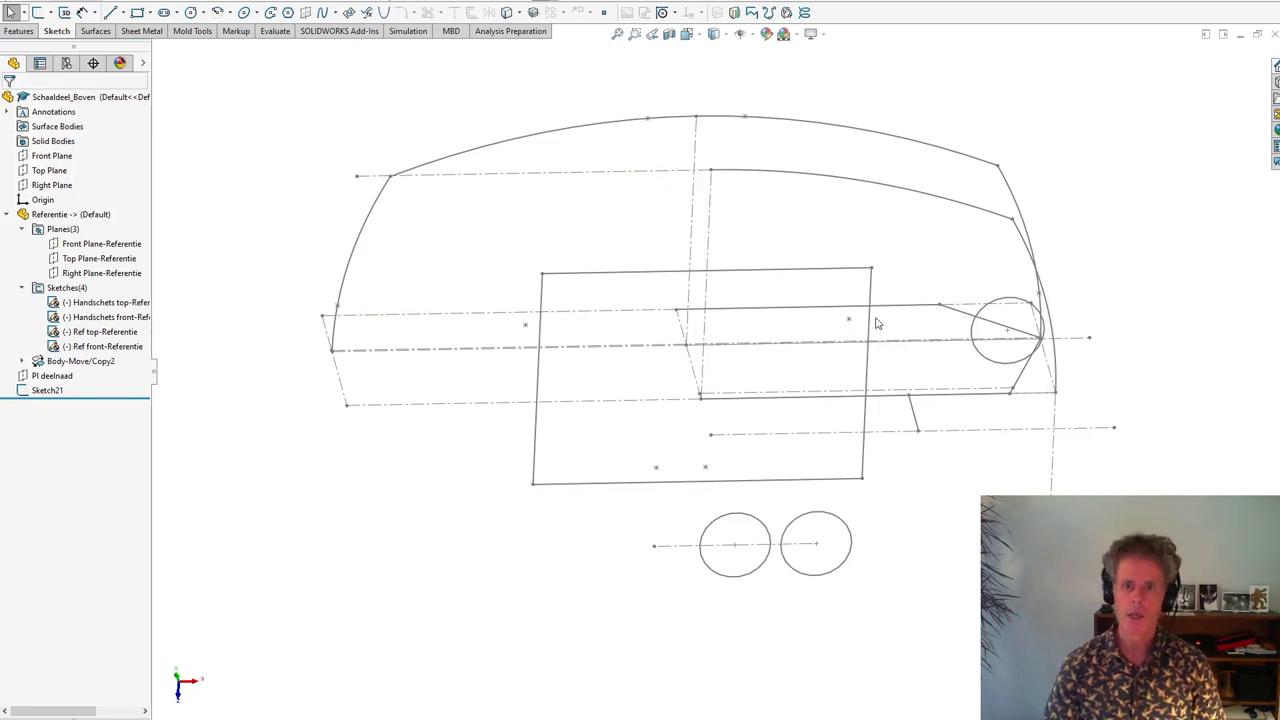
{"action": "mouse_move", "coordinate": [949, 420]}
{"action": "middle_mouse_down"}
{"action": "mouse_move", "coordinate": [968, 354]}
{"action": "mouse_move", "coordinate": [909, 409]}
{"action": "mouse_move", "coordinate": [937, 409]}
{"action": "mouse_move", "coordinate": [946, 346]}
{"action": "mouse_move", "coordinate": [932, 350]}
{"action": "middle_mouse_up"}
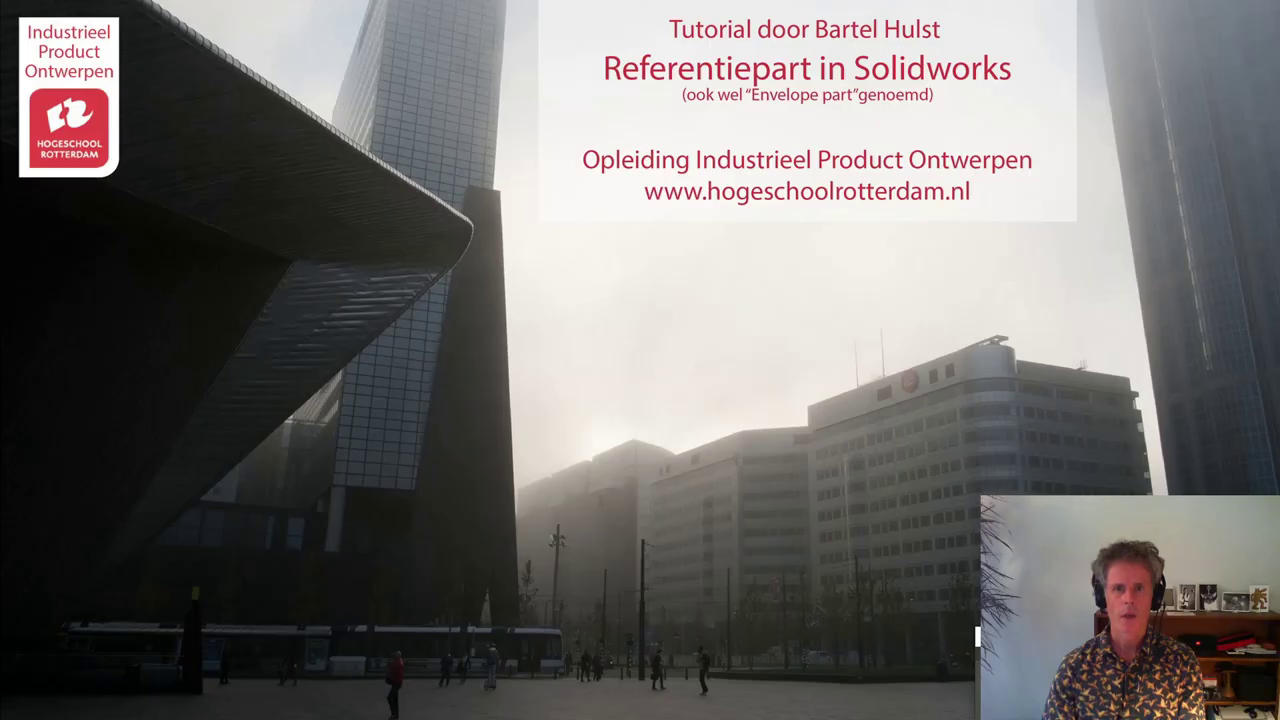